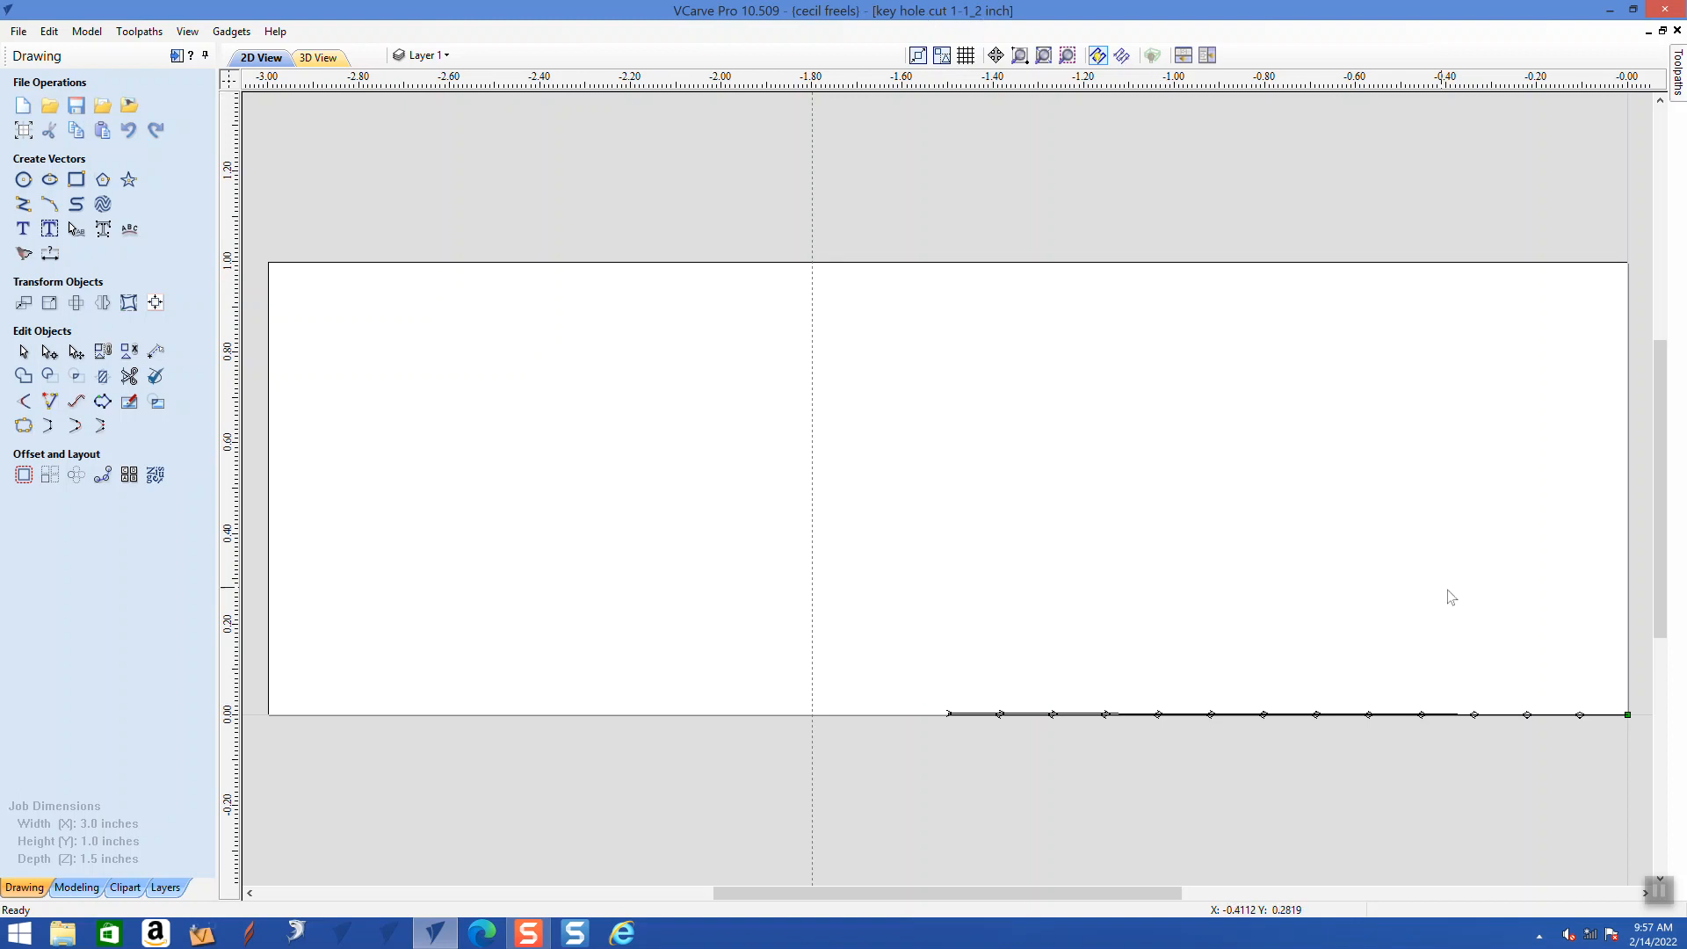
Delete the existing thin vector along the material's lower edge and hide the key hole cut toolpath
left_click_drag(1451, 593, 1241, 791)
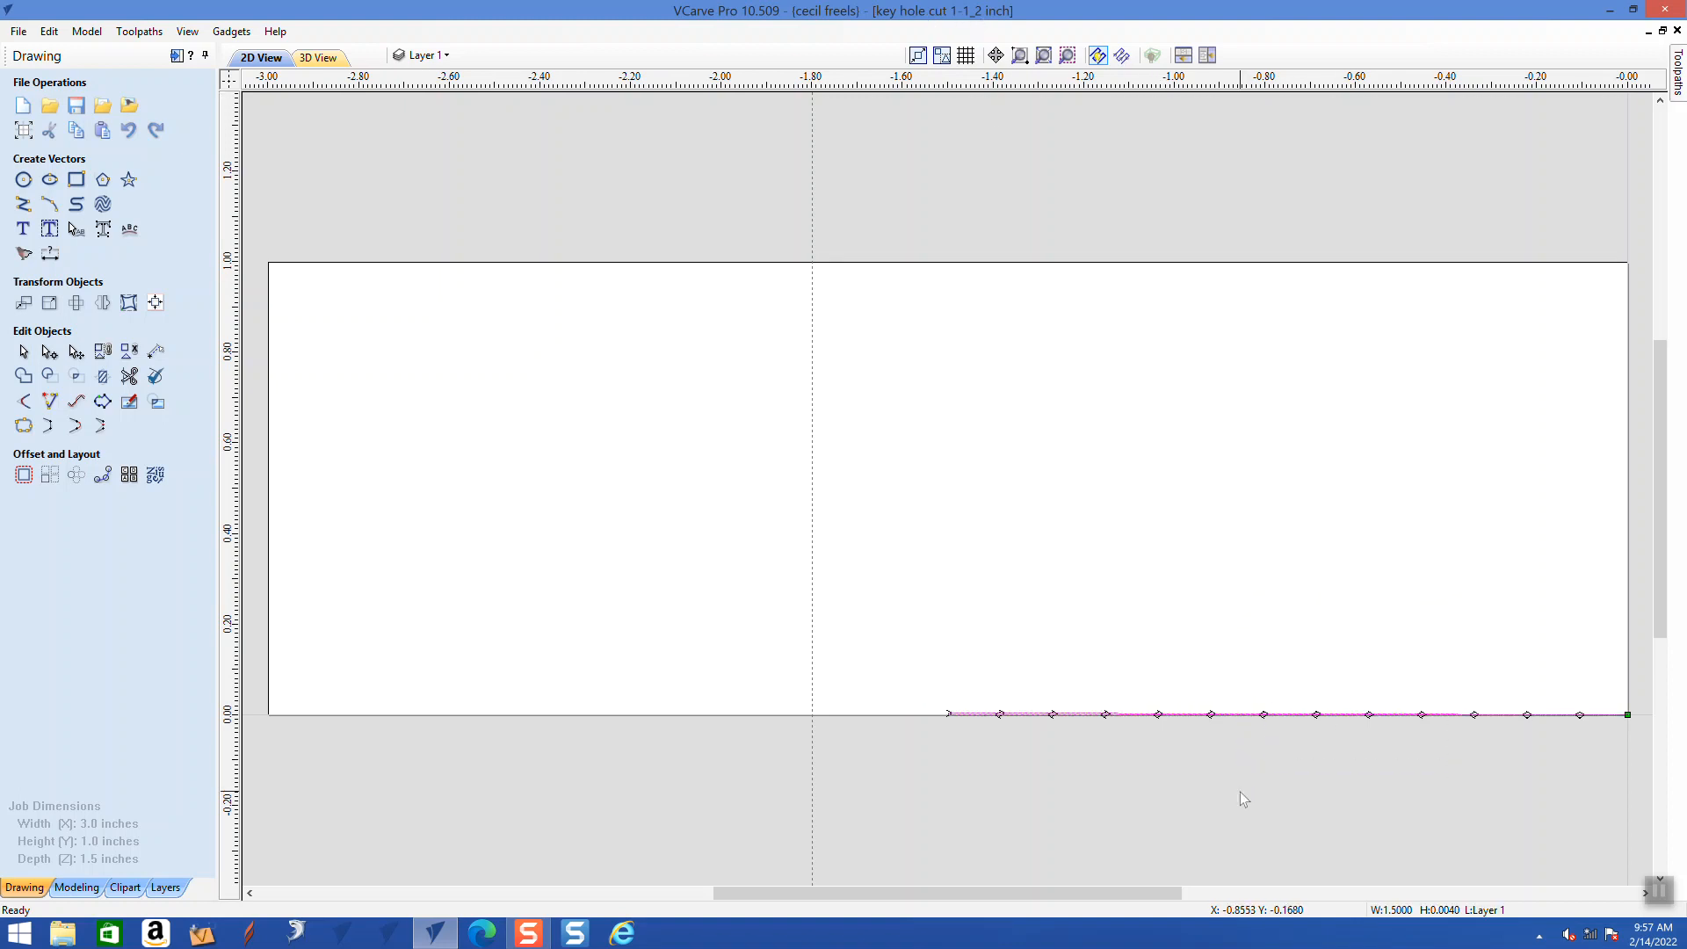
left_click(1451, 173)
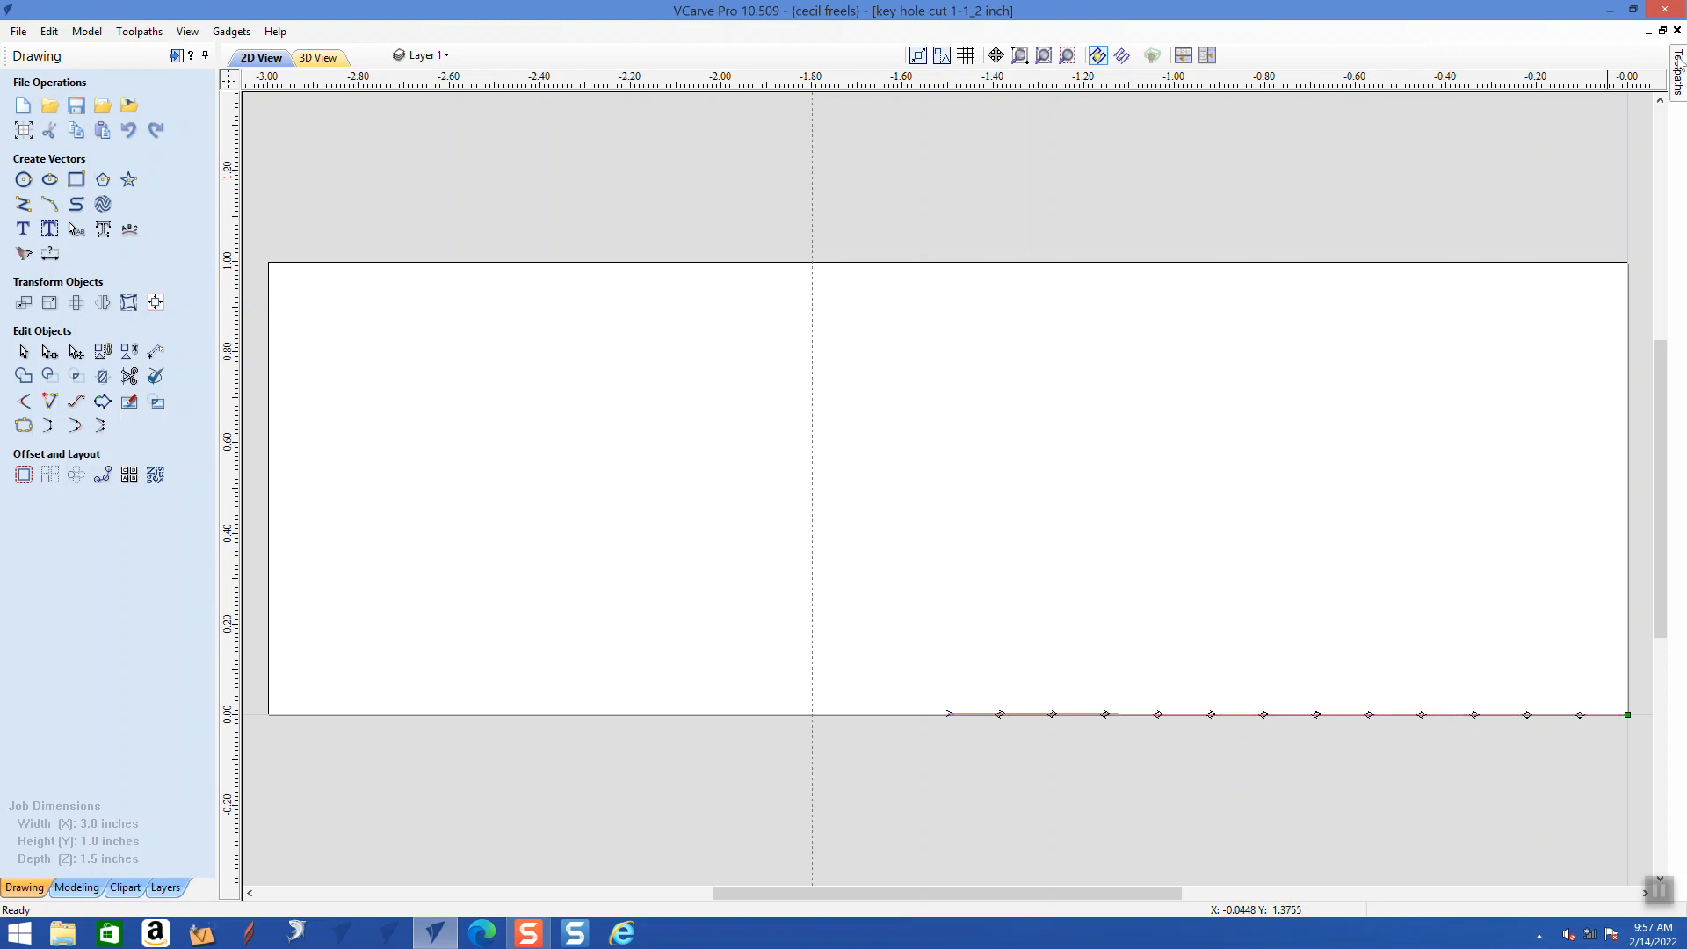
mouse_move(1678, 66)
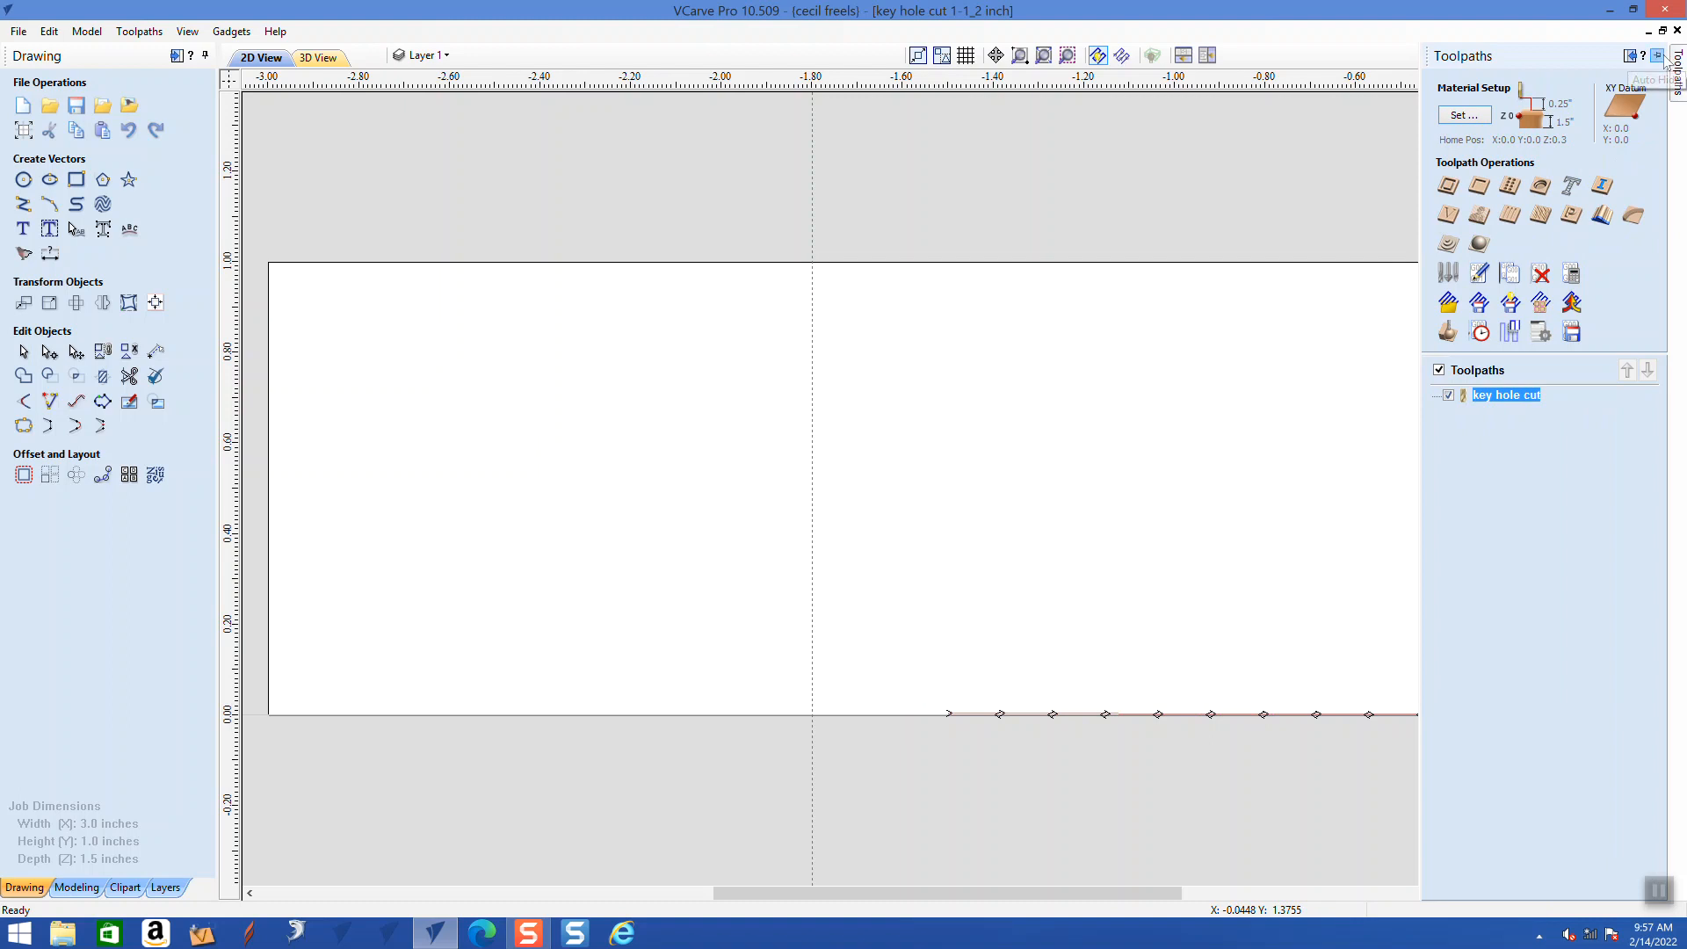
left_click(1653, 56)
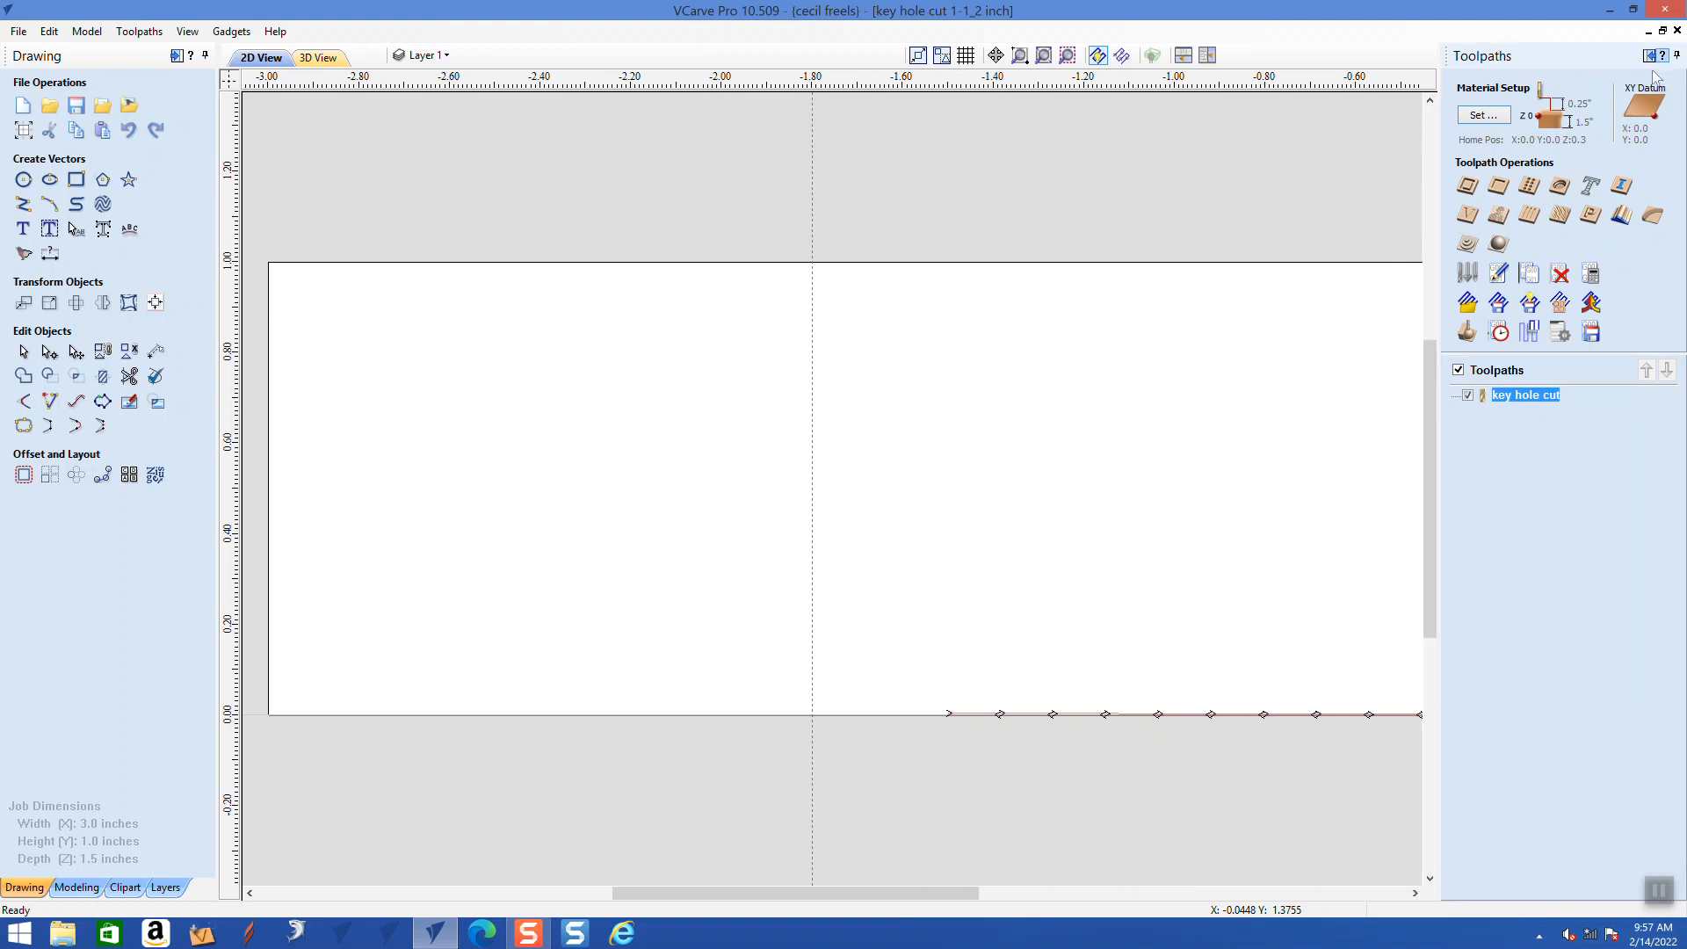
left_click(1468, 396)
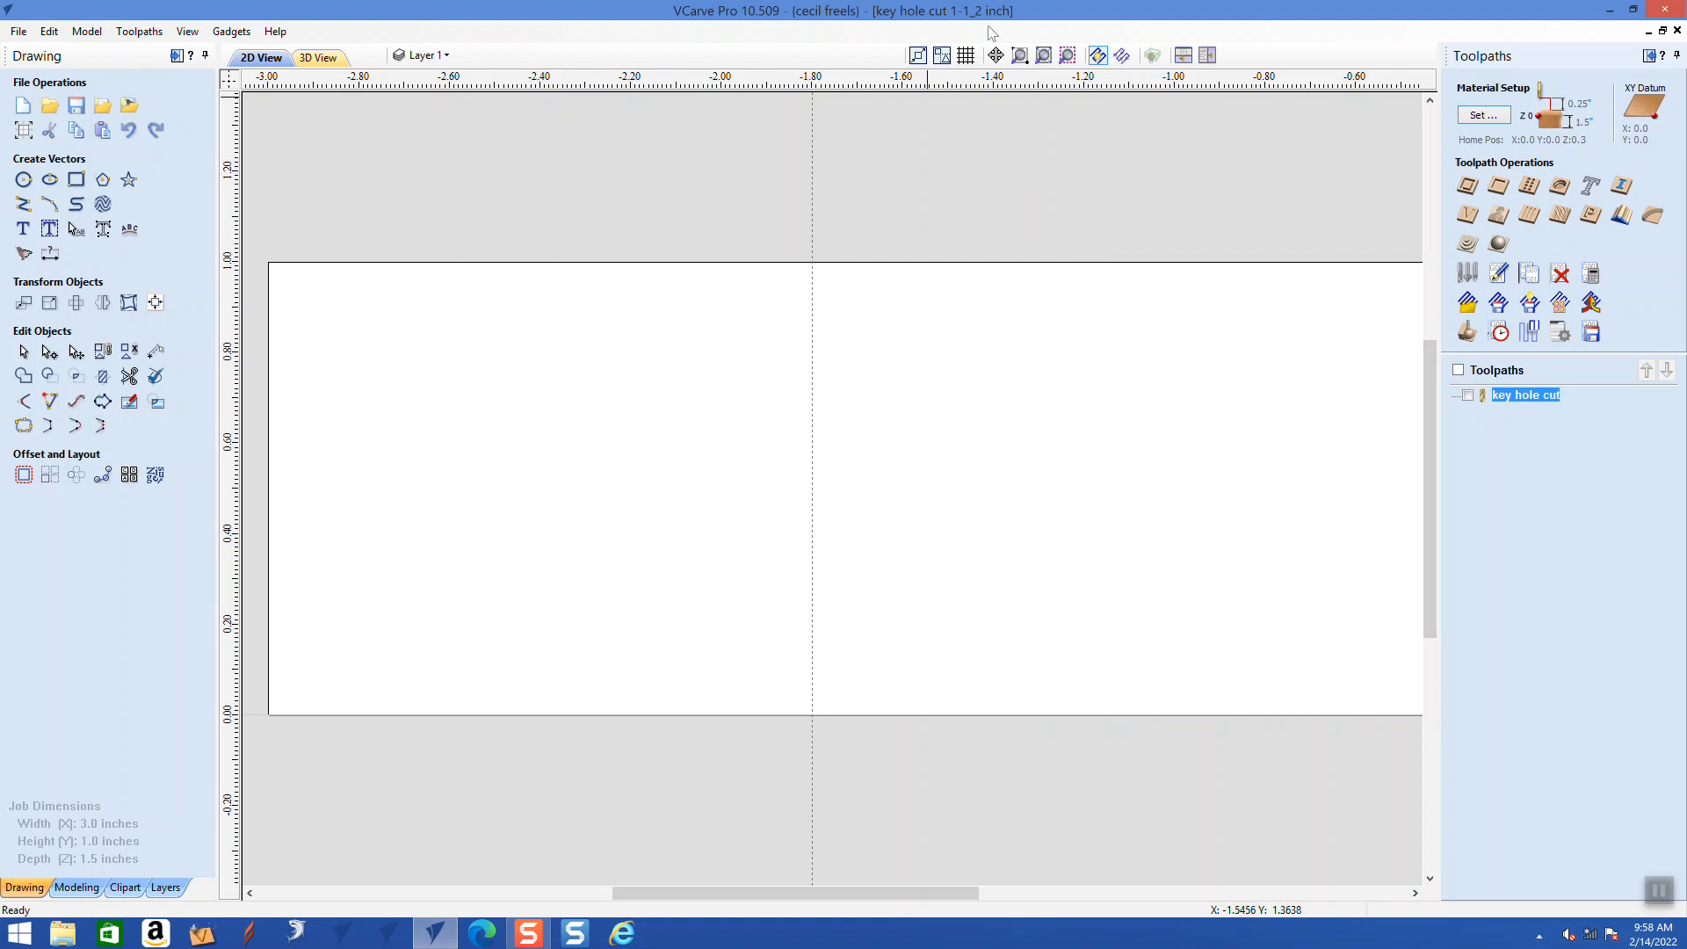
left_click(1043, 57)
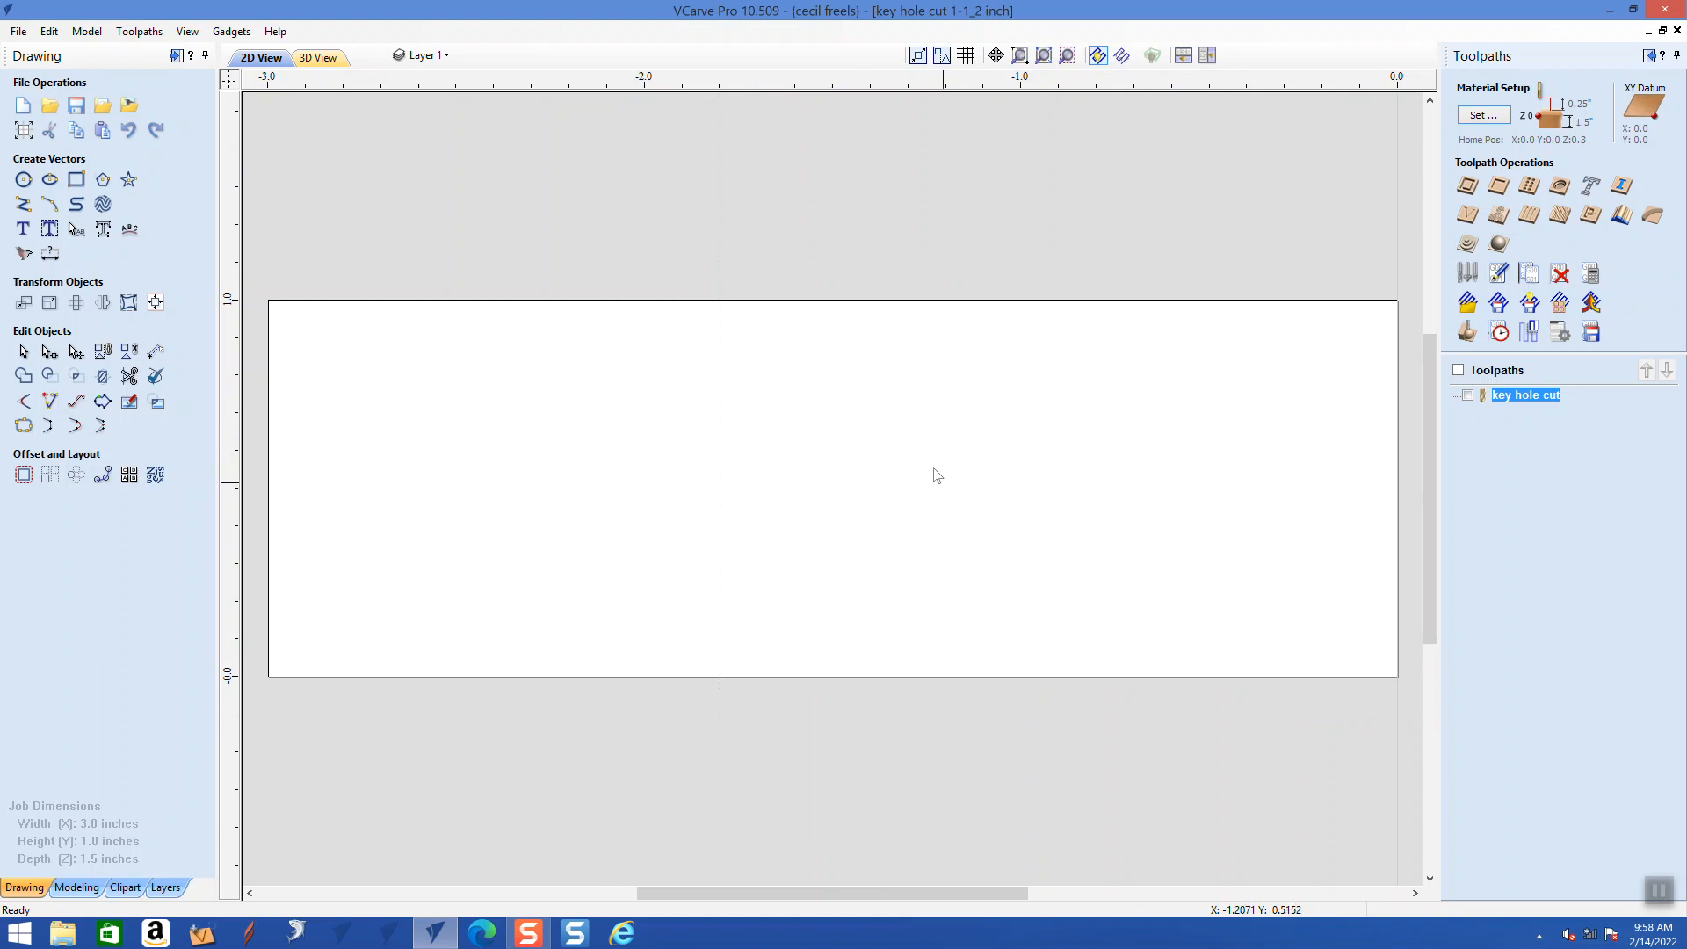
Create a square-cornered rectangle 1.5 inches wide and 0.003 inches high, anchored by its lower-right corner at X 0.0, Y 0.0
left_click(77, 180)
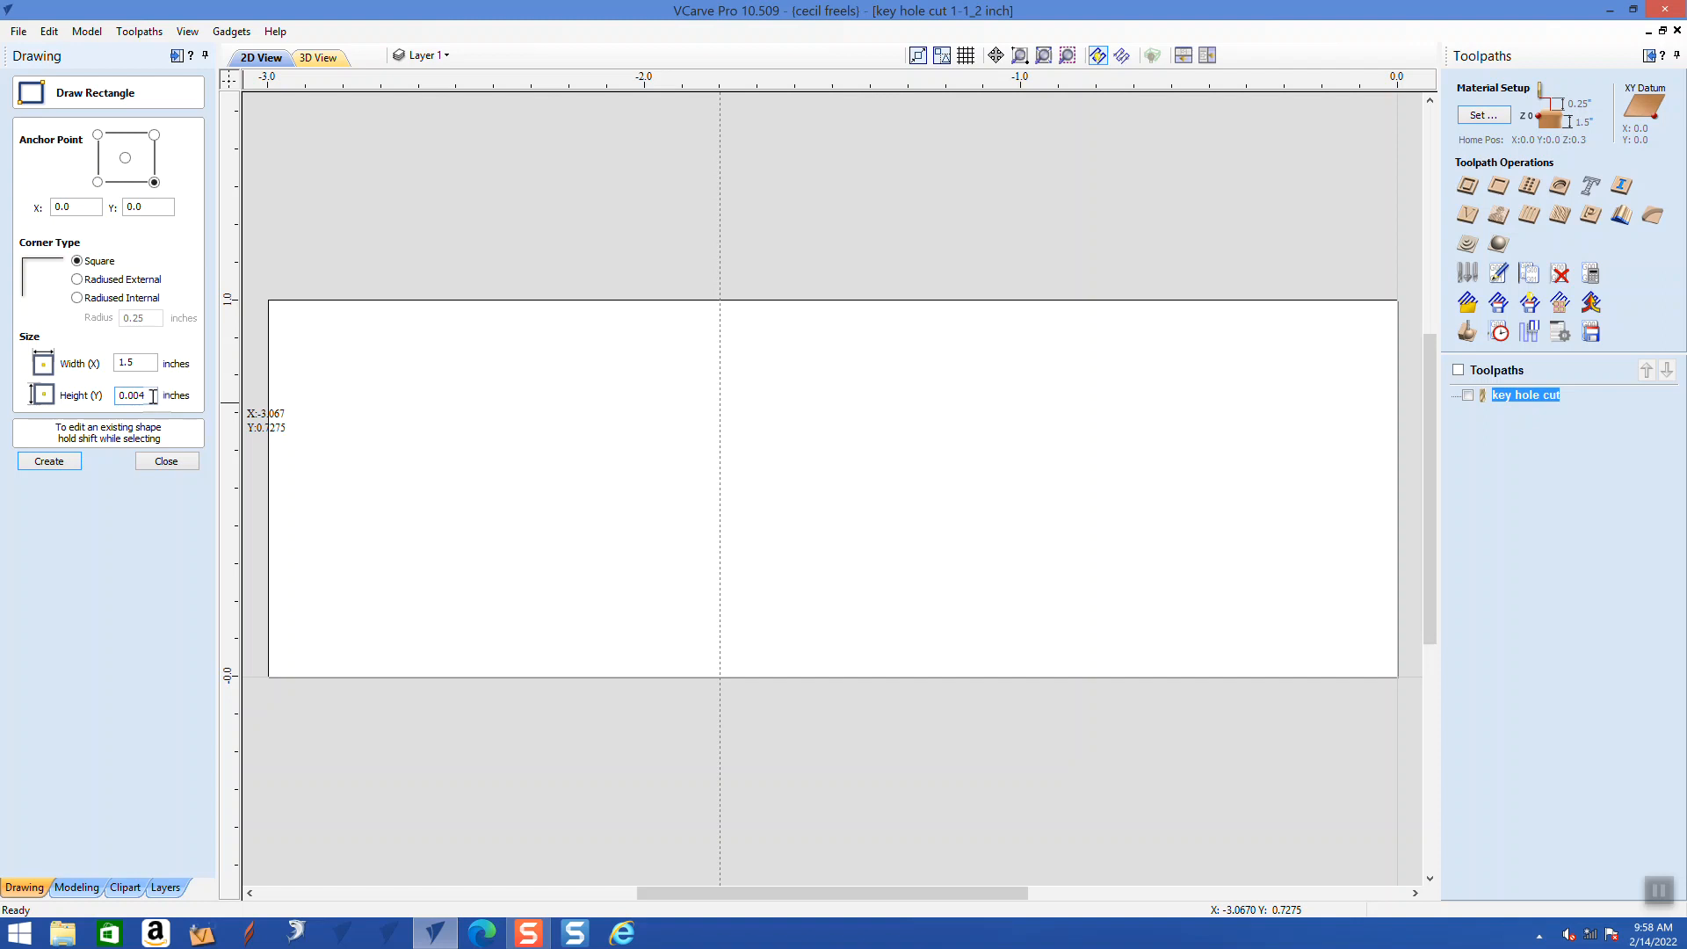
key("BackSpace")
type("3")
left_click(50, 464)
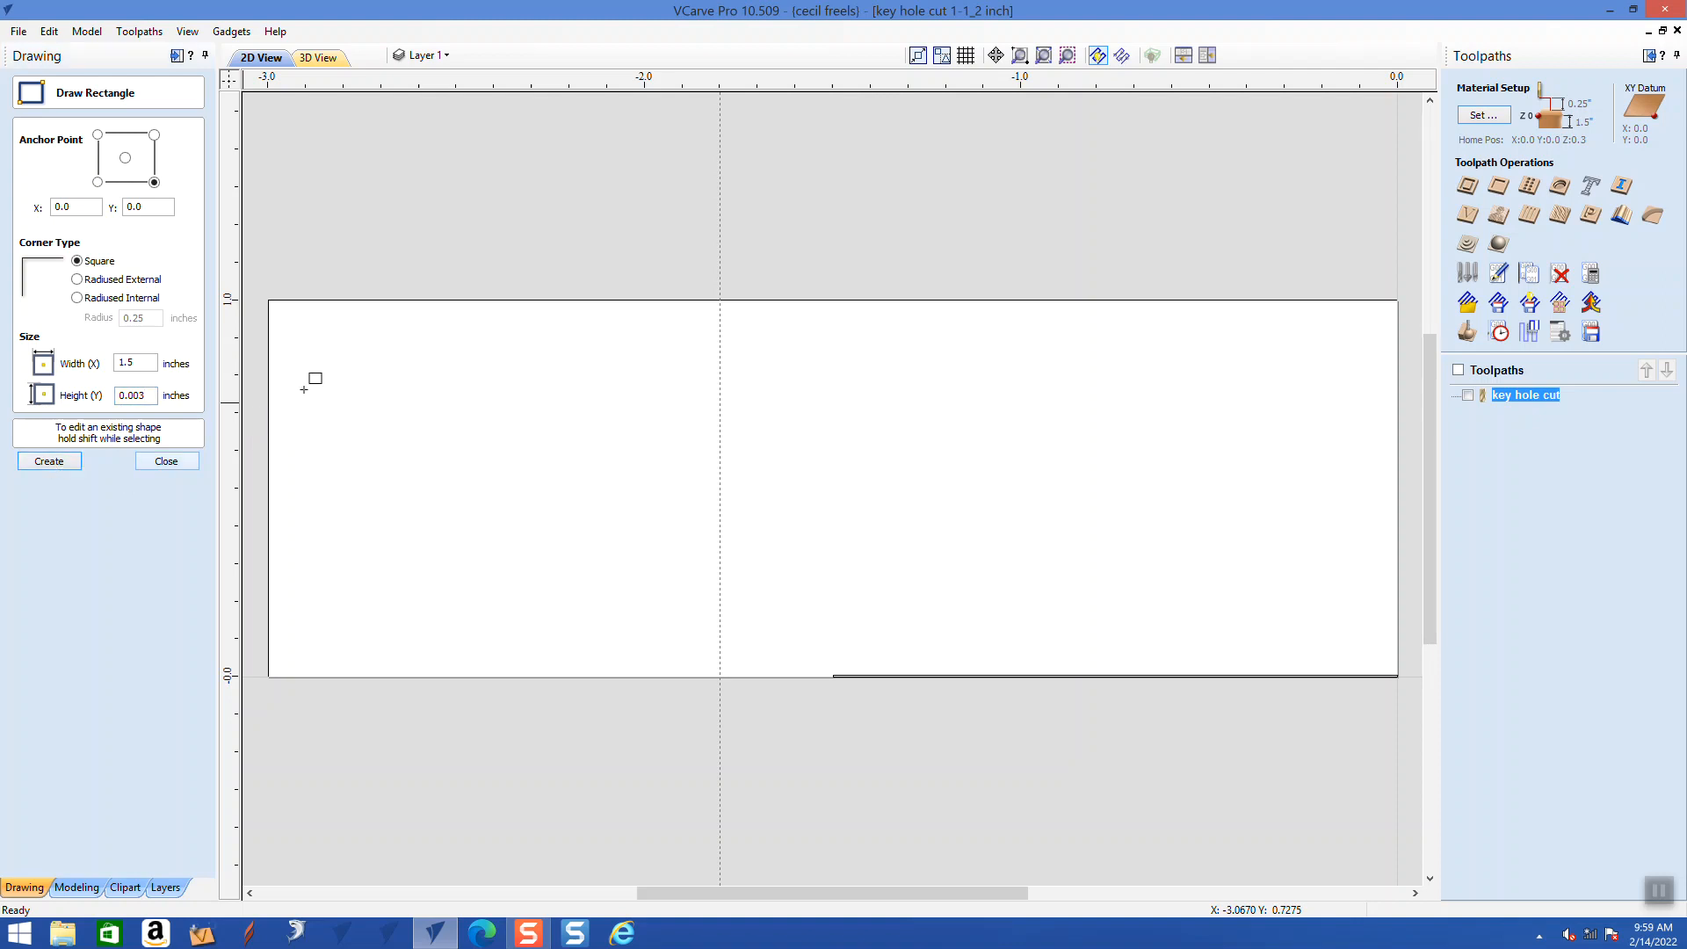
left_click(167, 461)
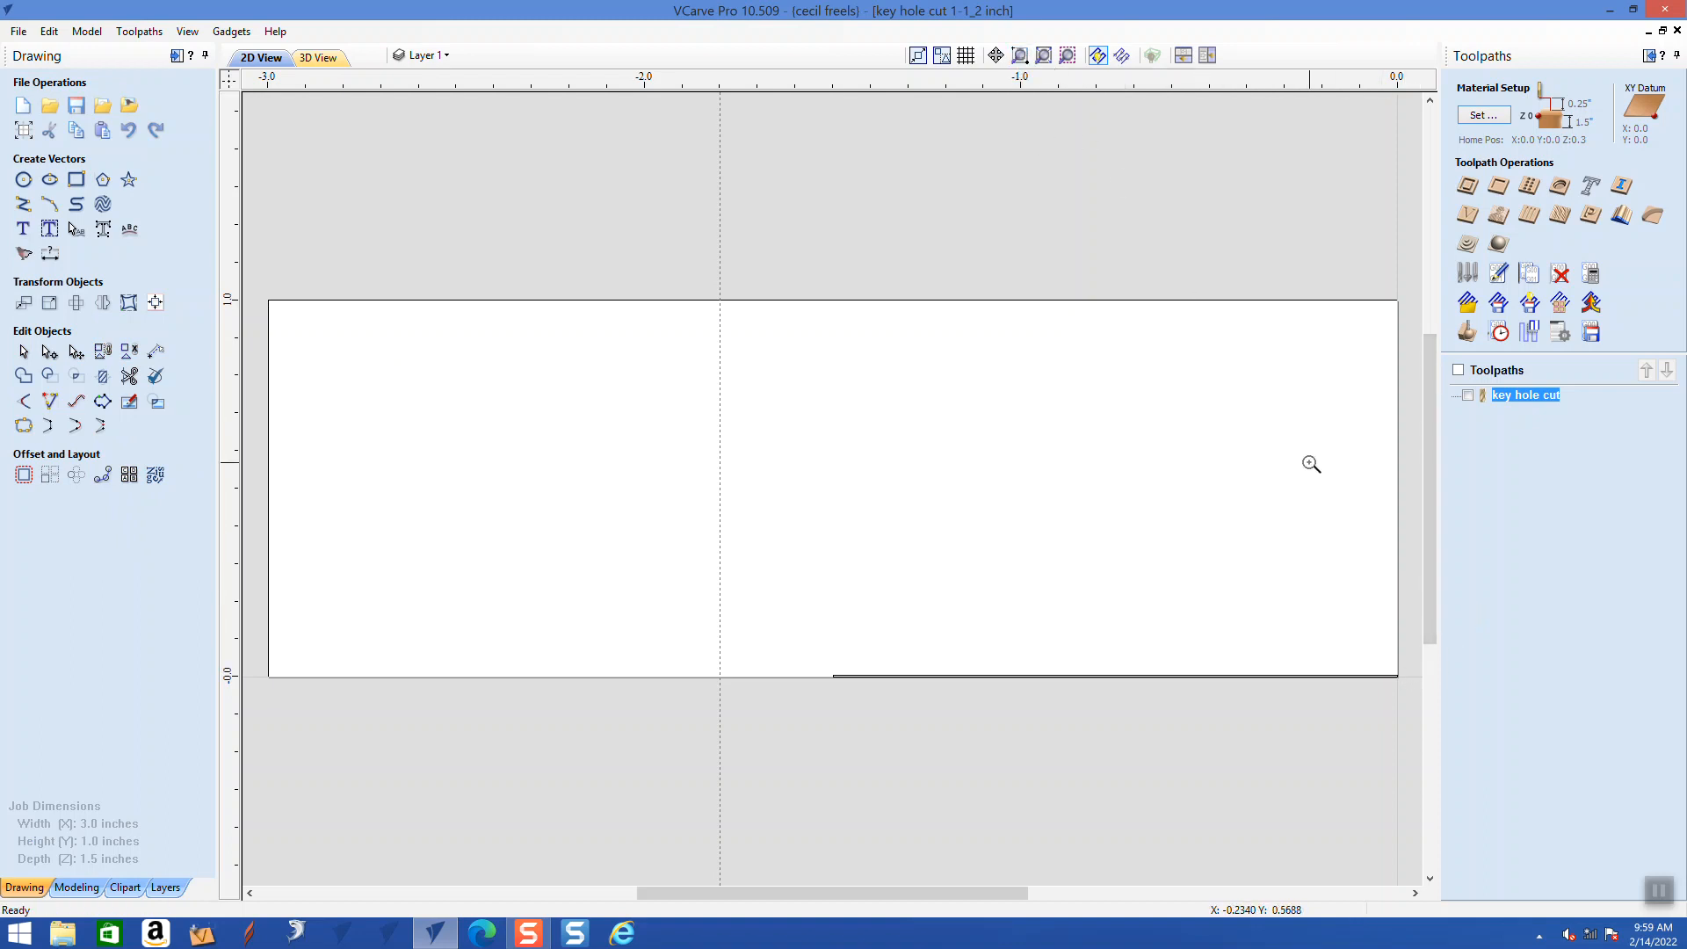
Make the lower-right node of the thin rectangle, at the material's origin corner, its start point
left_click_drag(1396, 661, 1405, 689)
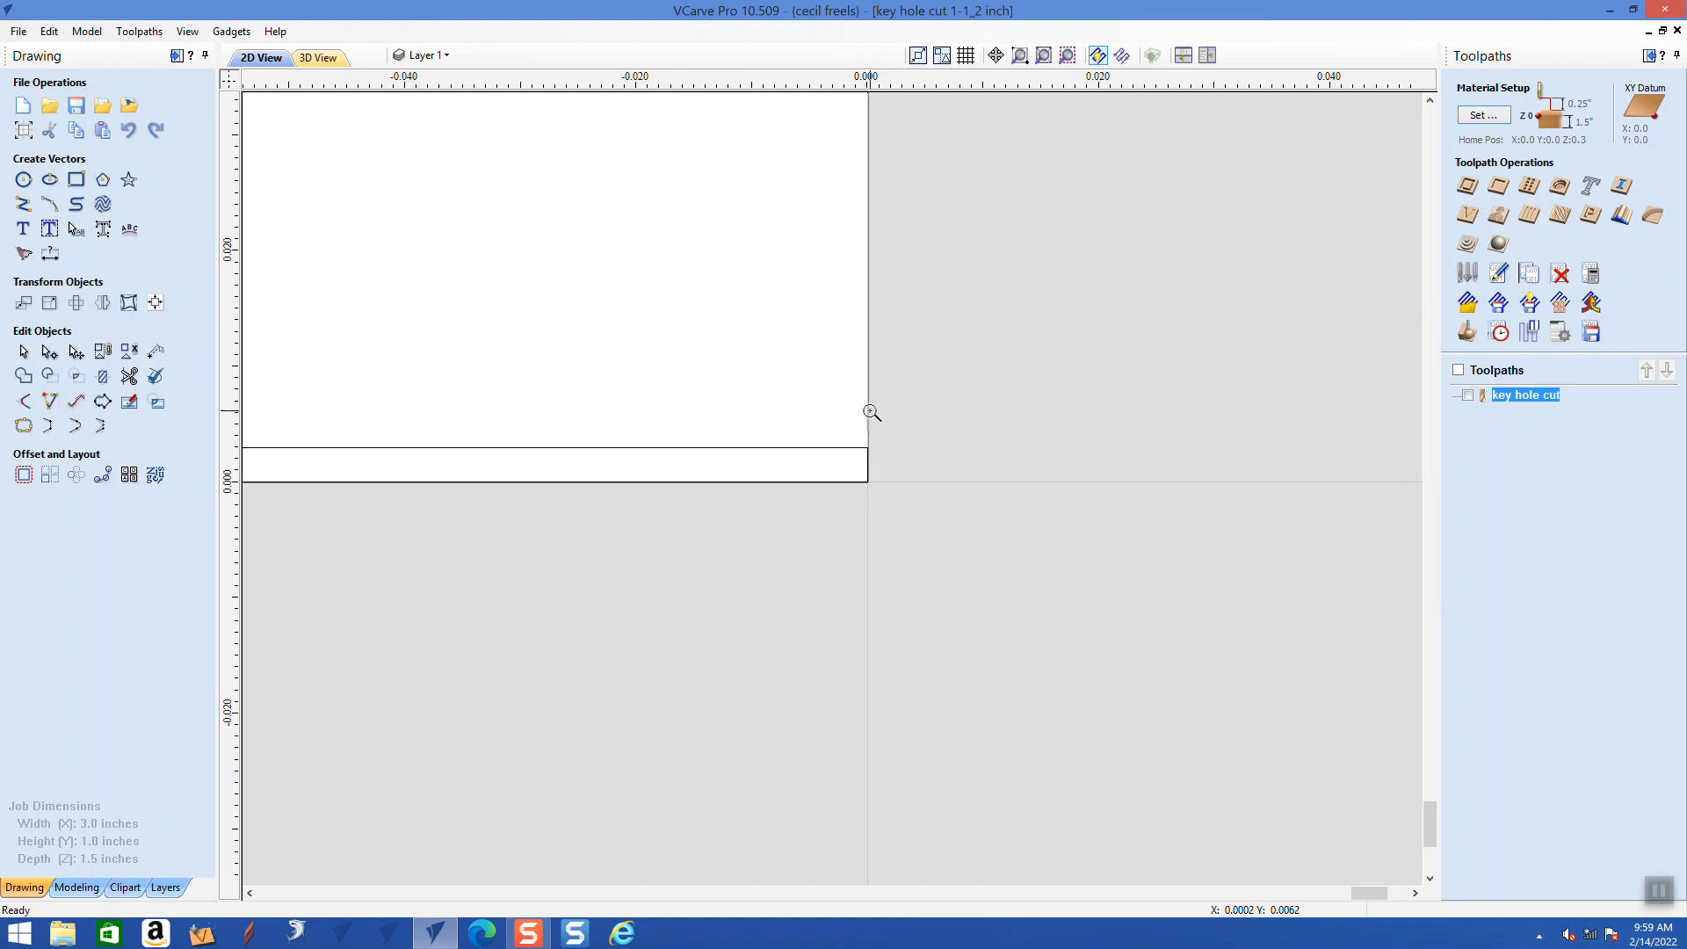
left_click_drag(857, 433, 895, 508)
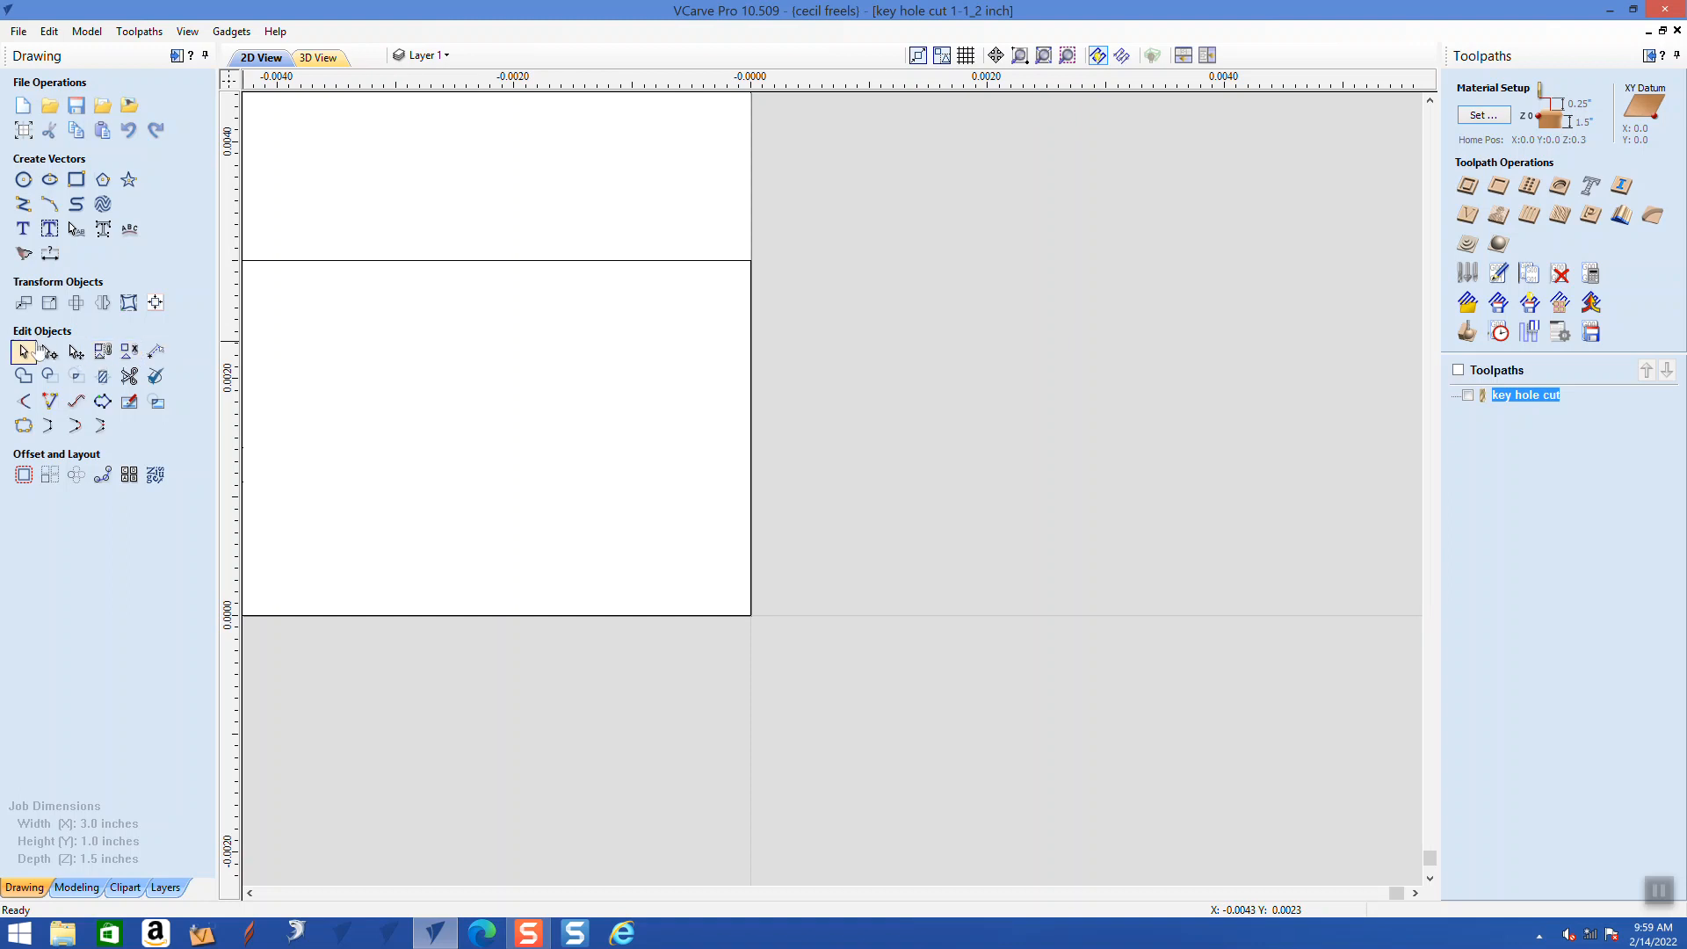
left_click(48, 355)
left_click(716, 615)
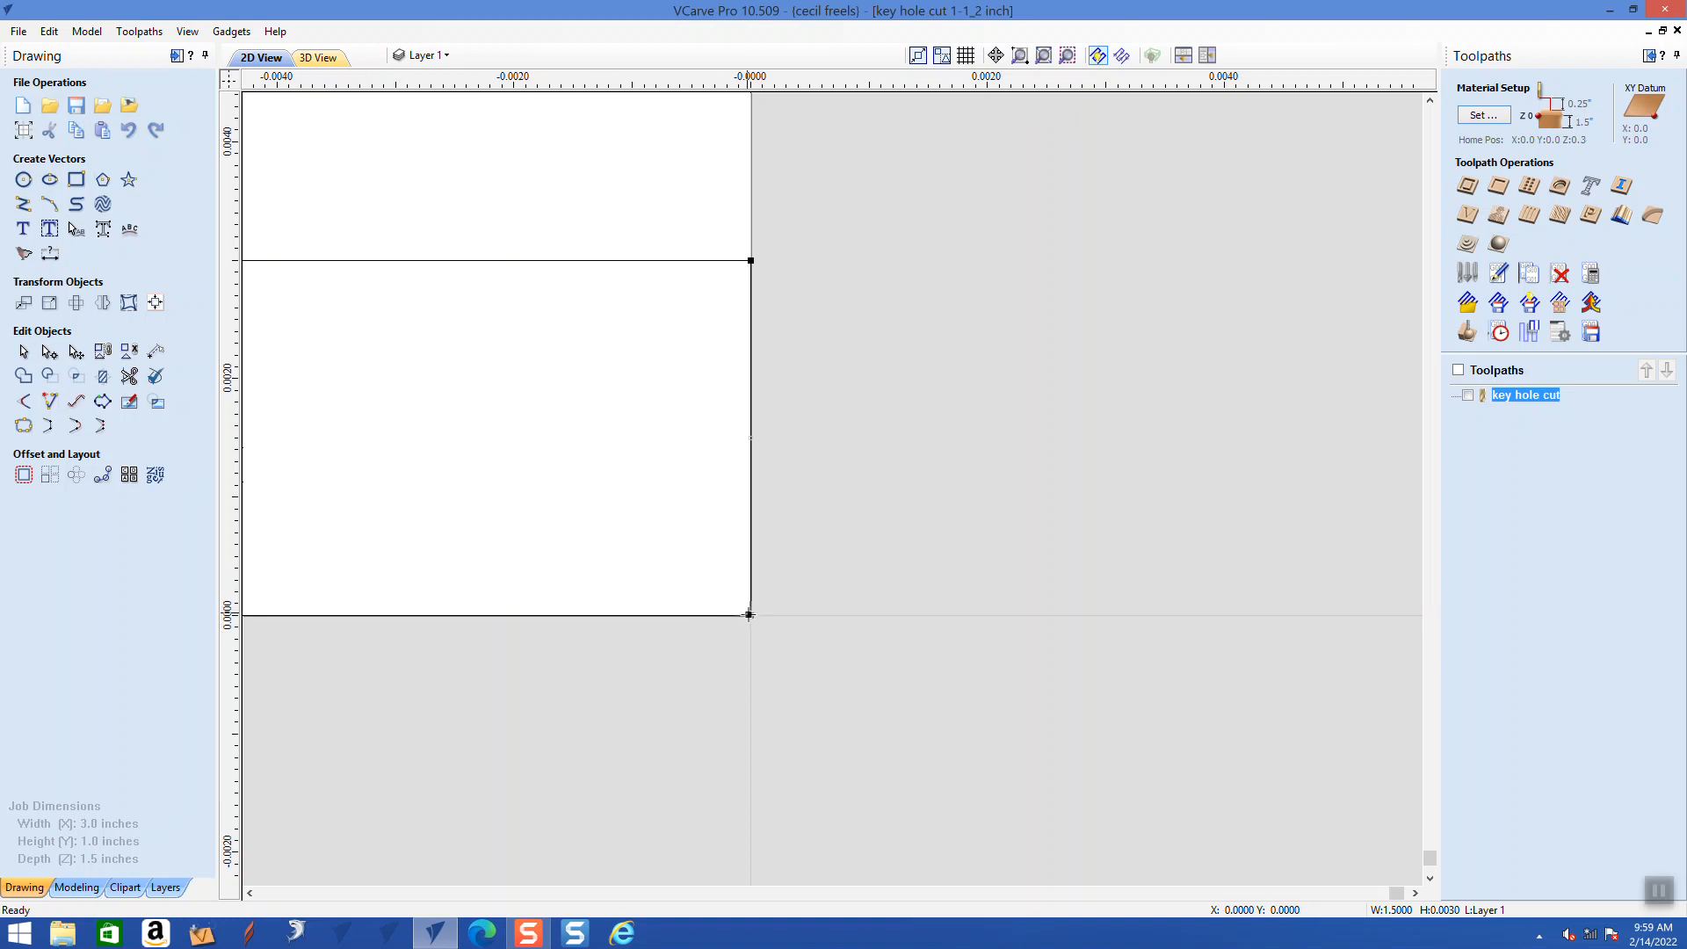
right_click(751, 615)
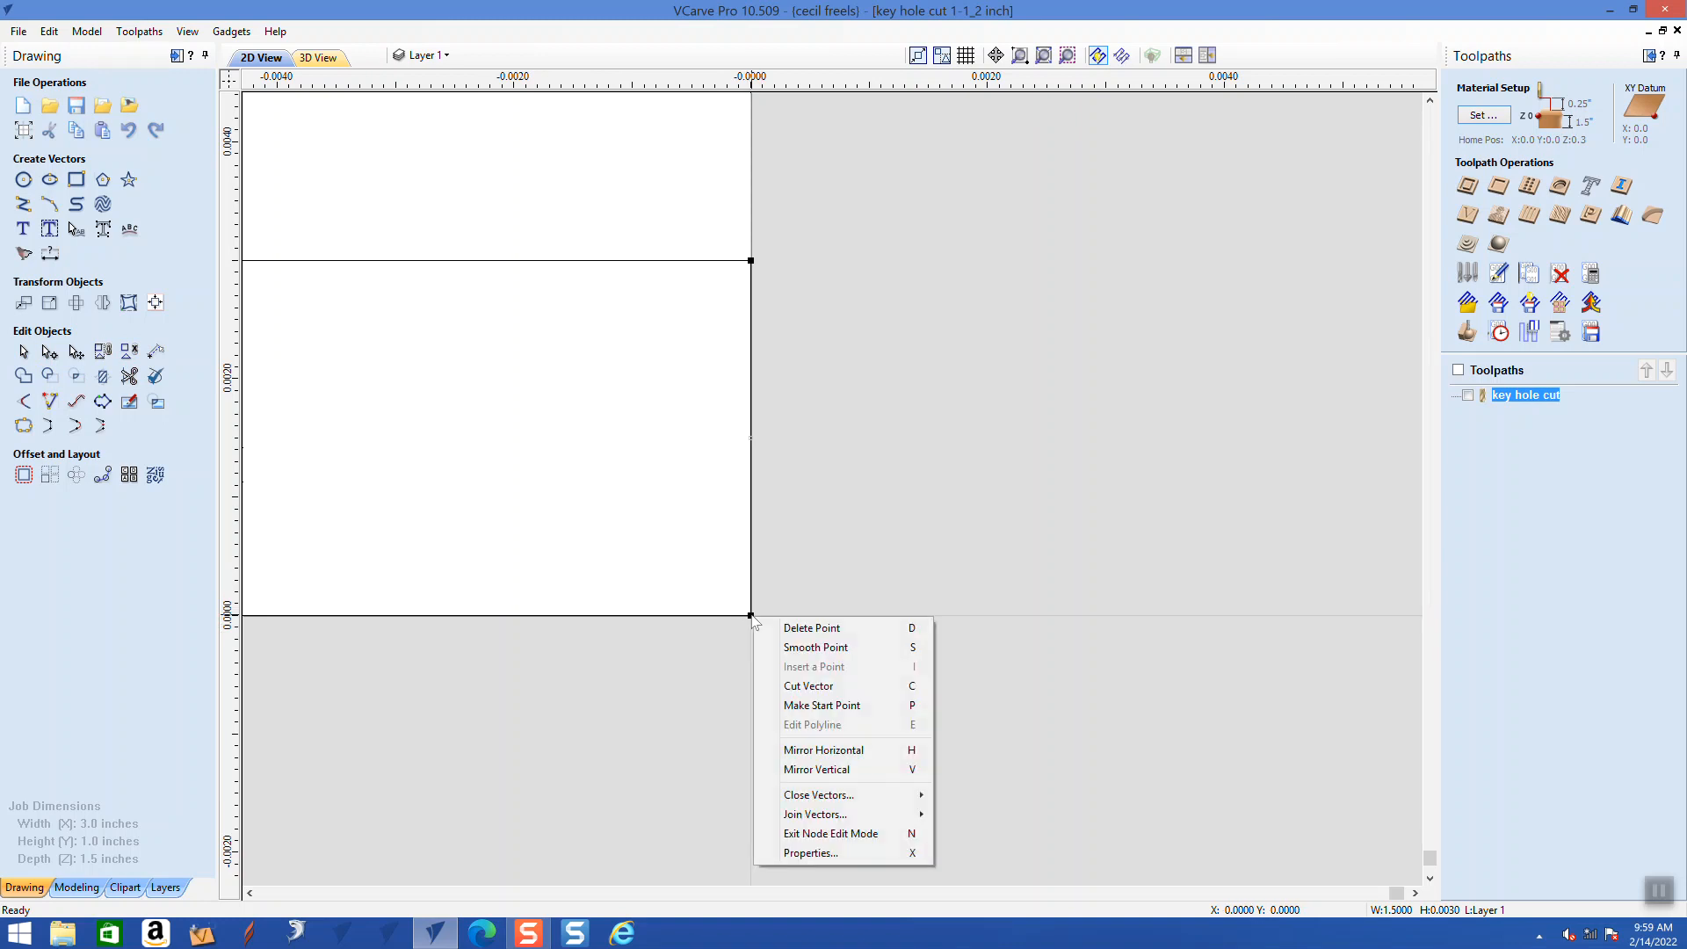
left_click(798, 706)
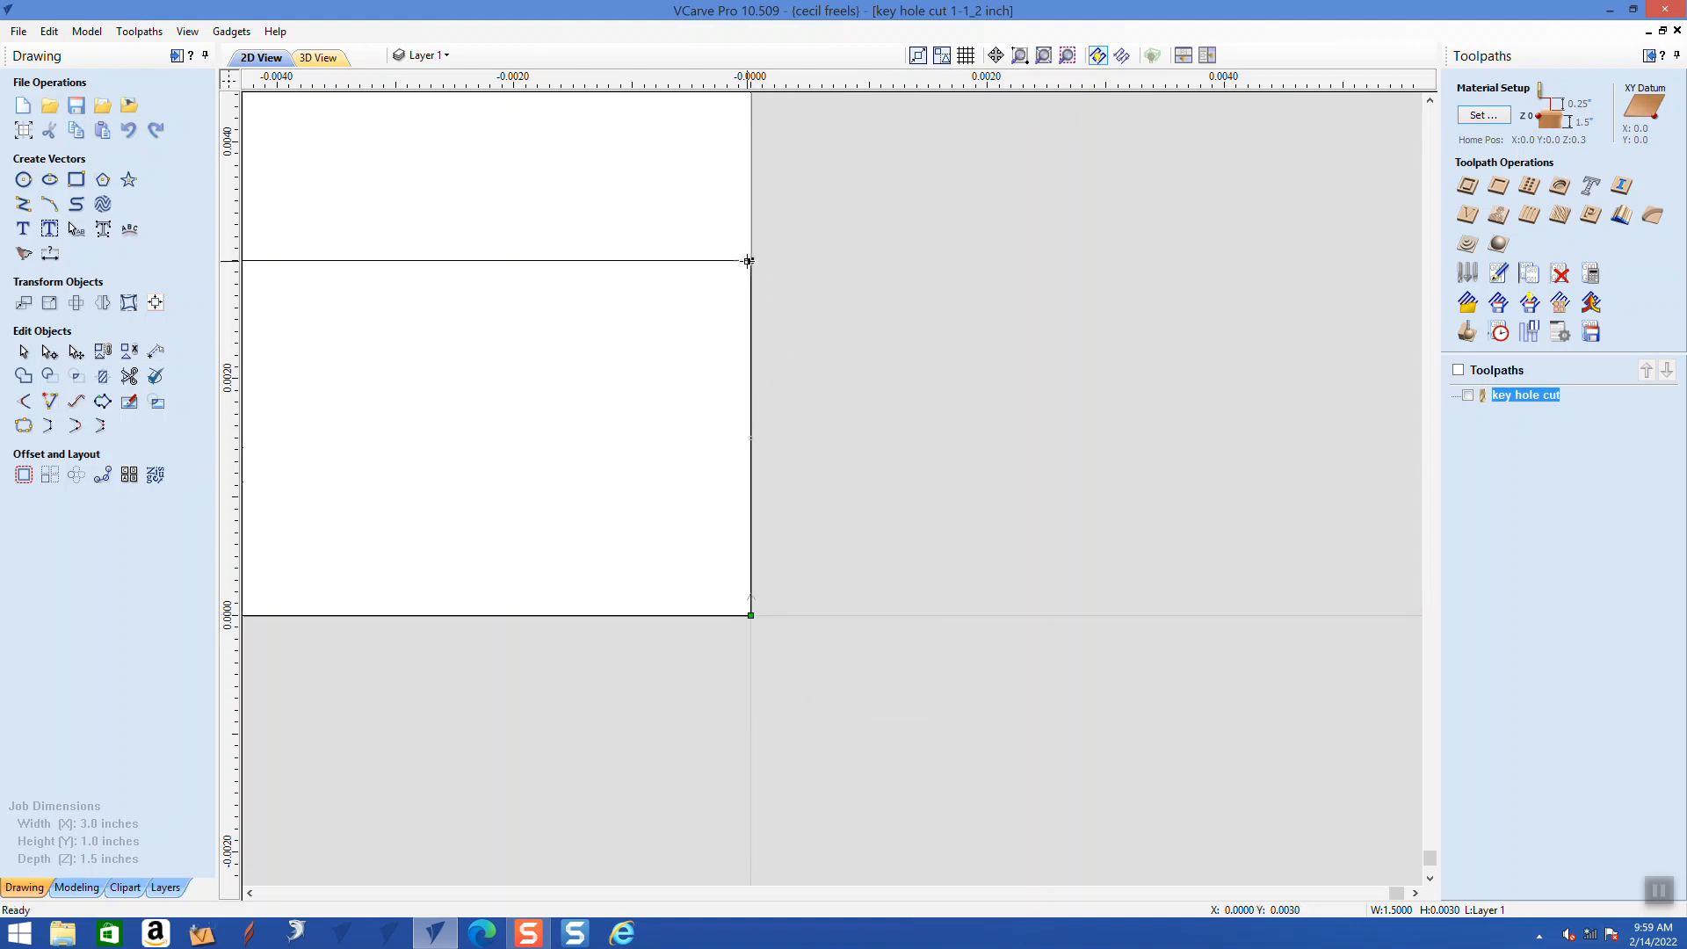
Move the rectangle's upper-right node straight down until it almost touches the start point
left_click_drag(753, 260, 753, 611)
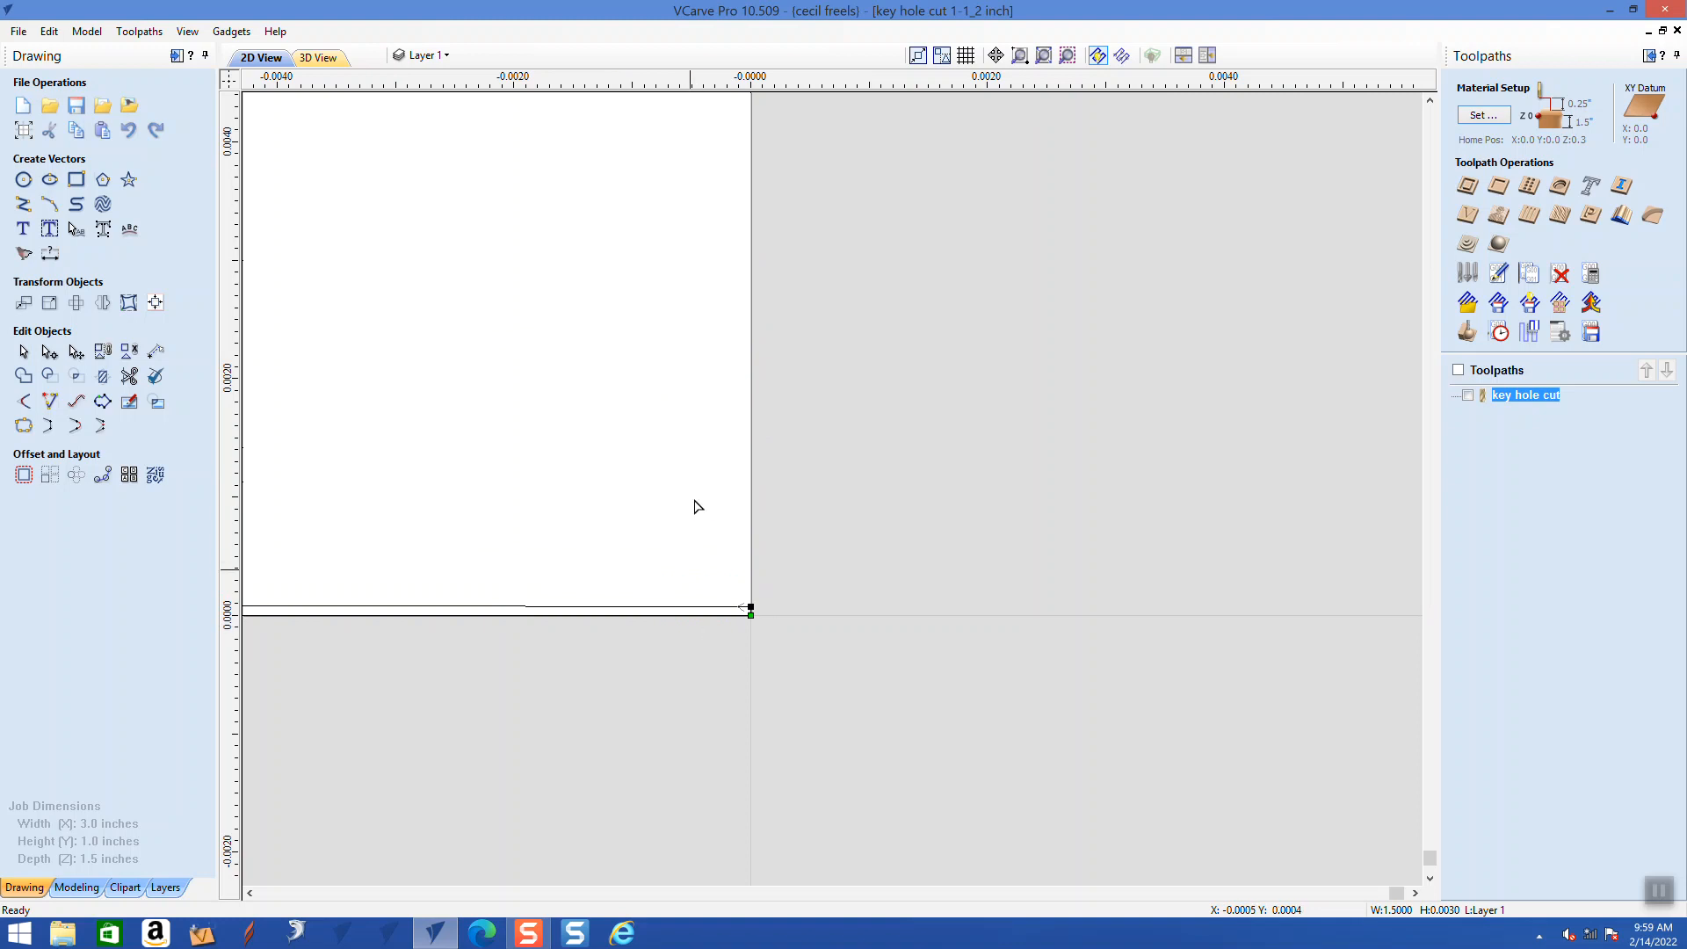
left_click(1045, 55)
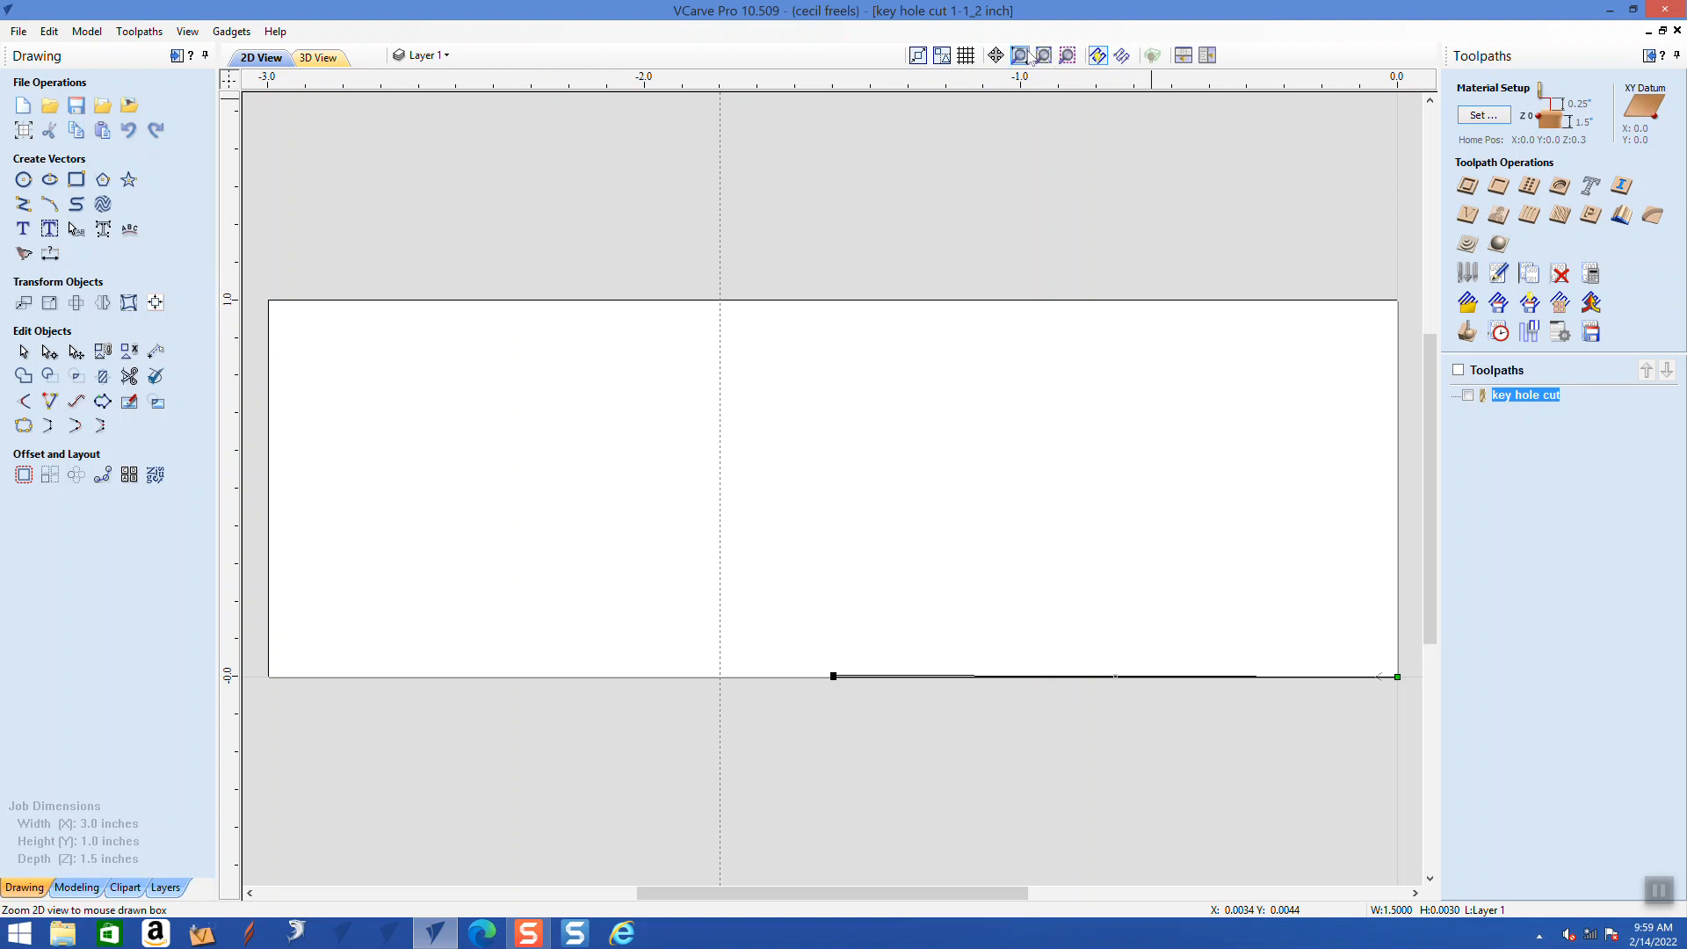
left_click_drag(818, 662, 1414, 688)
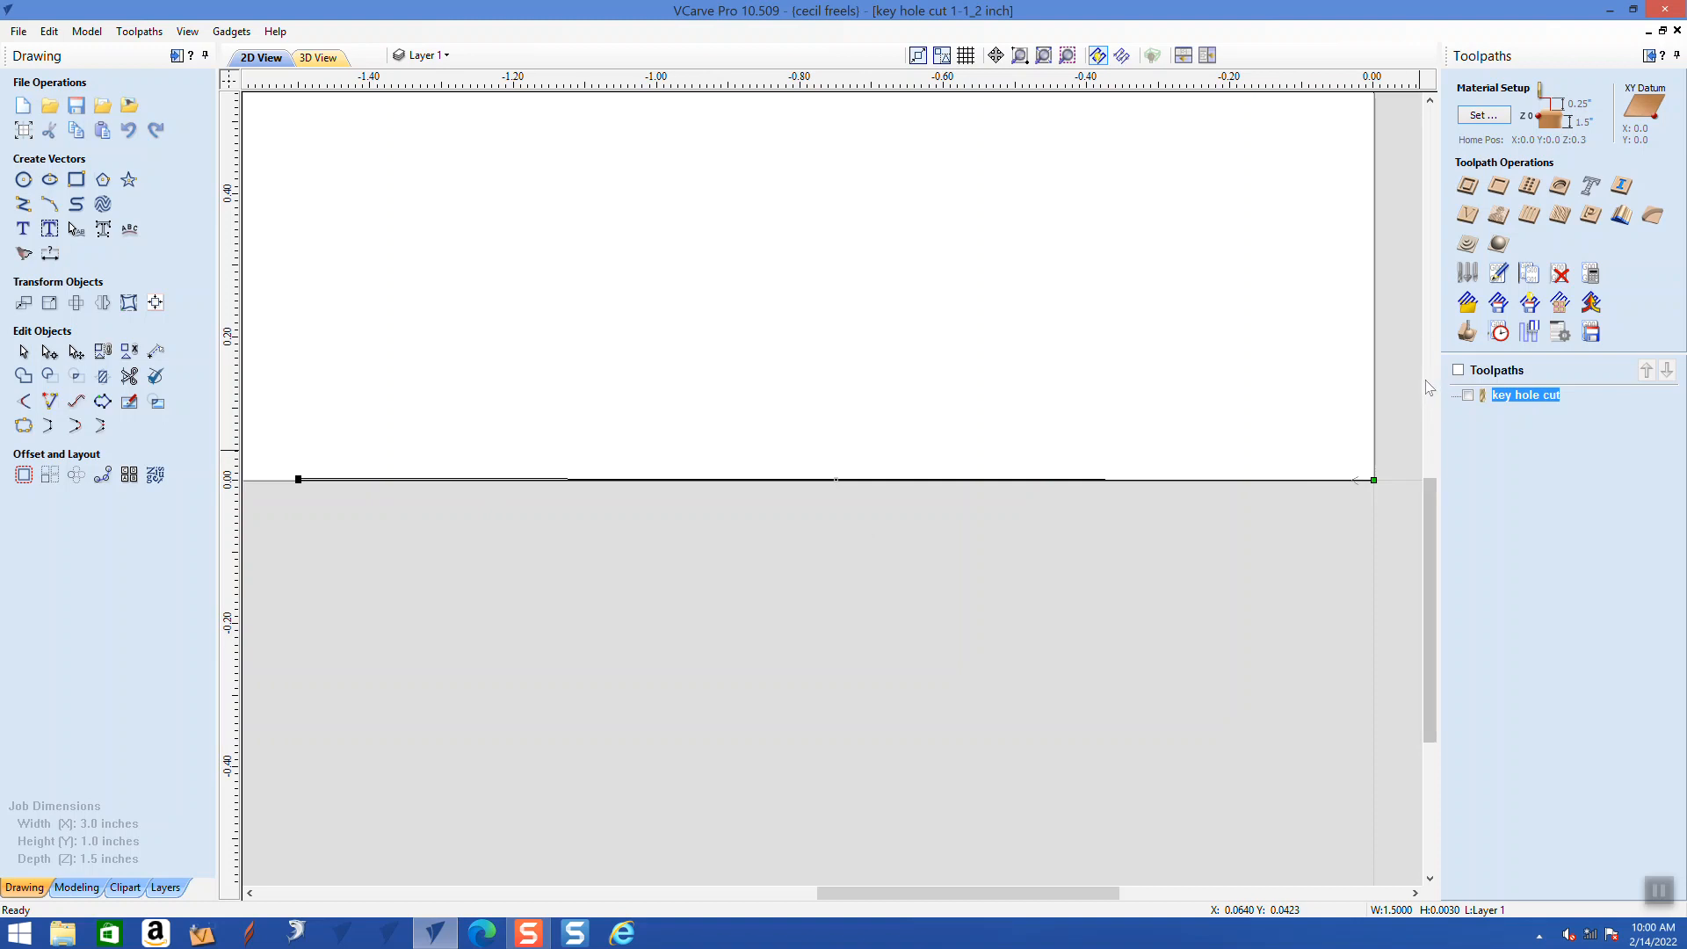
Recalculate the key hole cut profile toolpath on the reshaped thin vector, keeping the 0.25 inch end mill's settings
double_click(1527, 395)
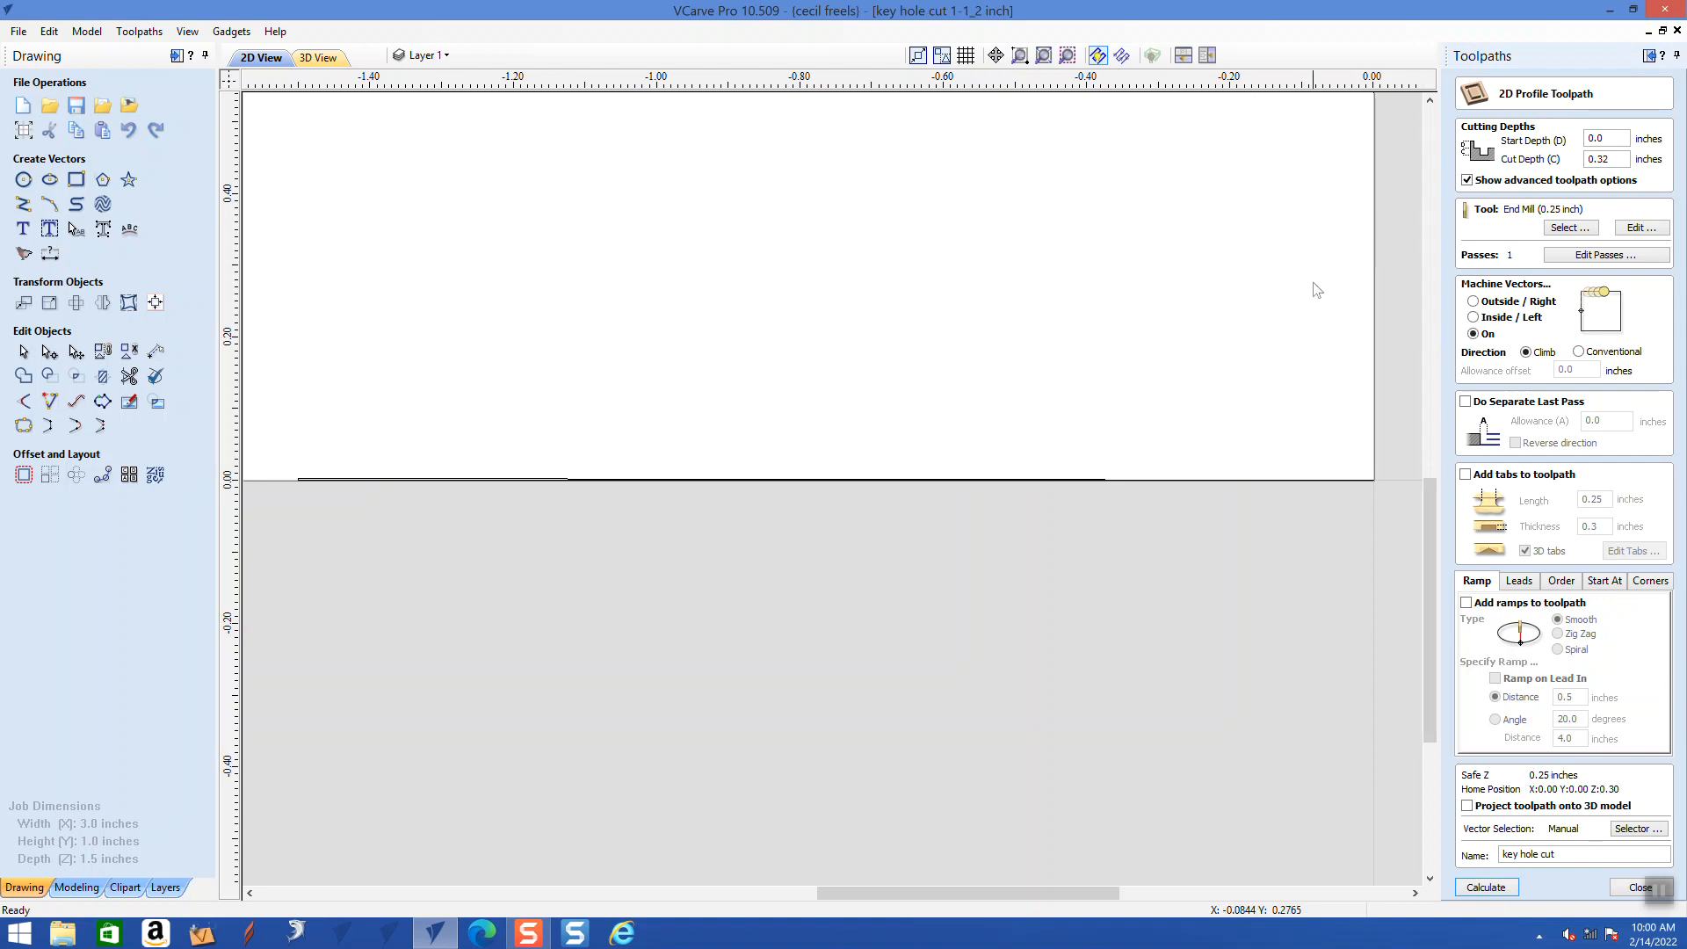
left_click_drag(1199, 446, 1111, 520)
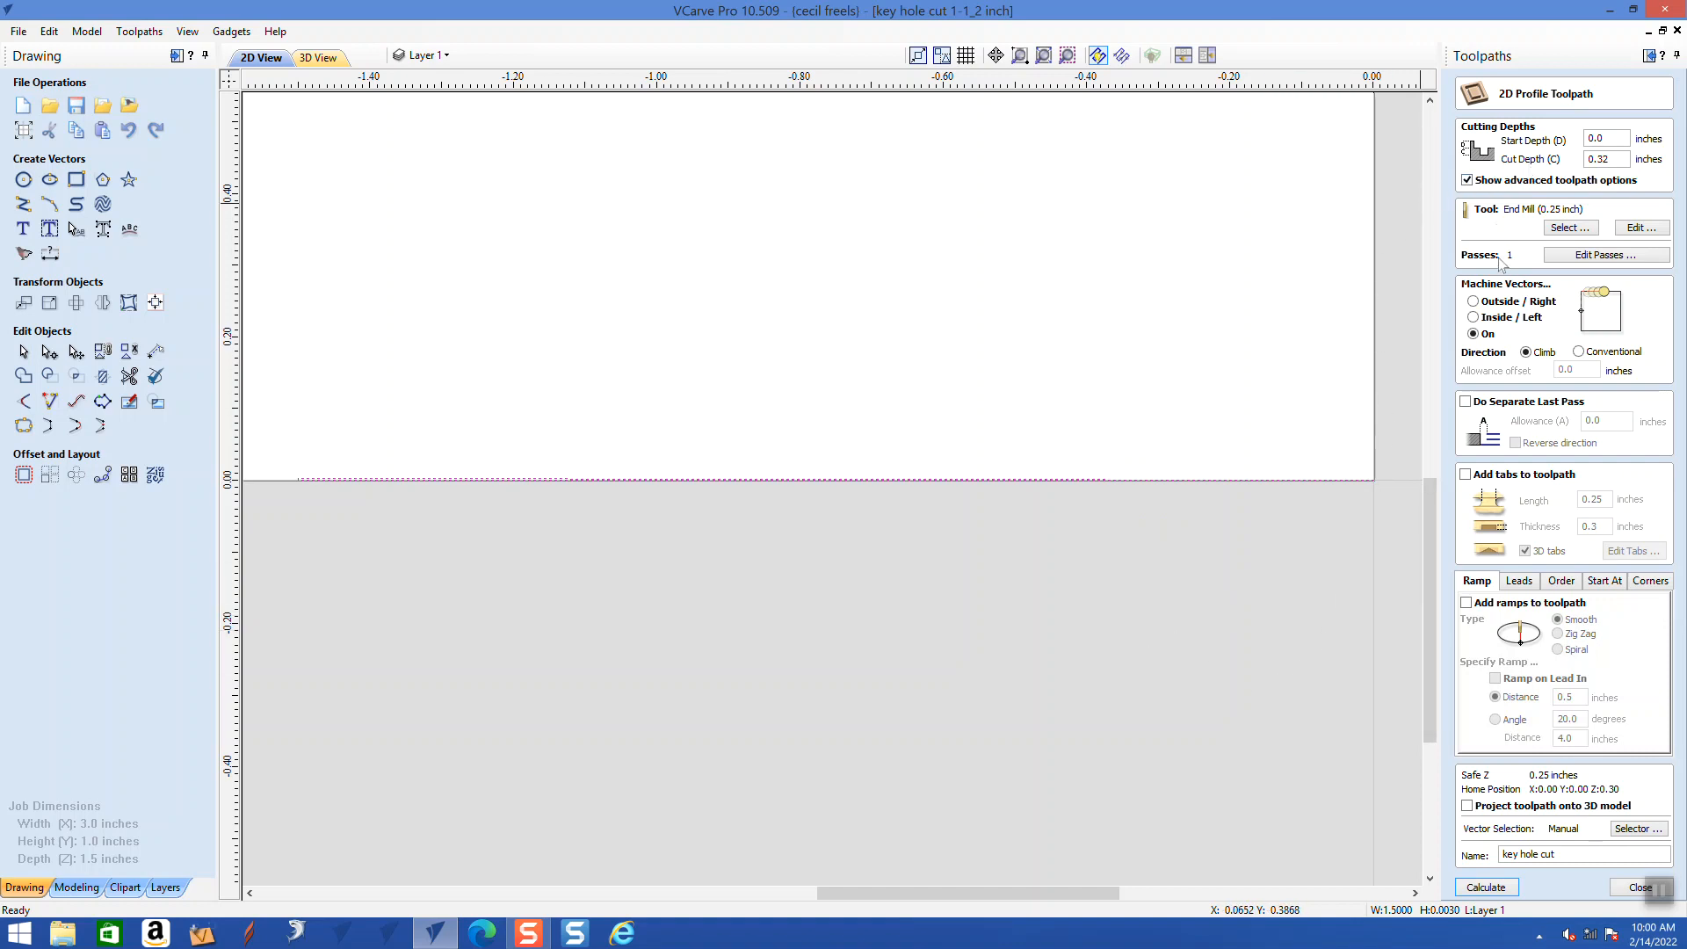
left_click(1636, 228)
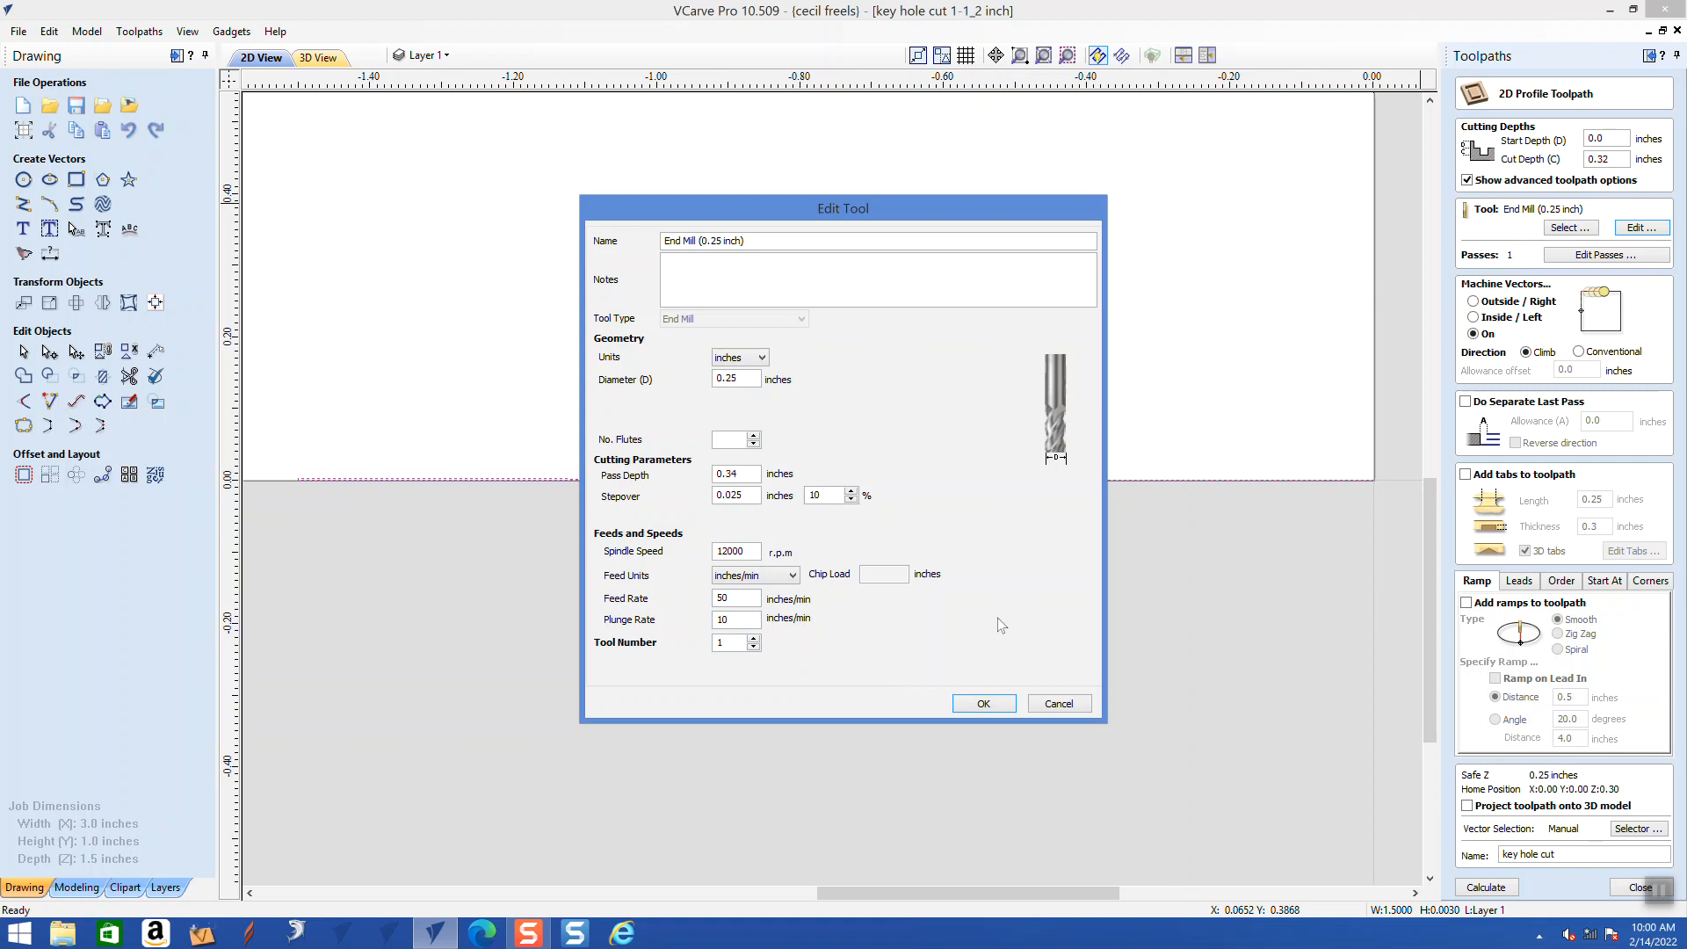
left_click(984, 705)
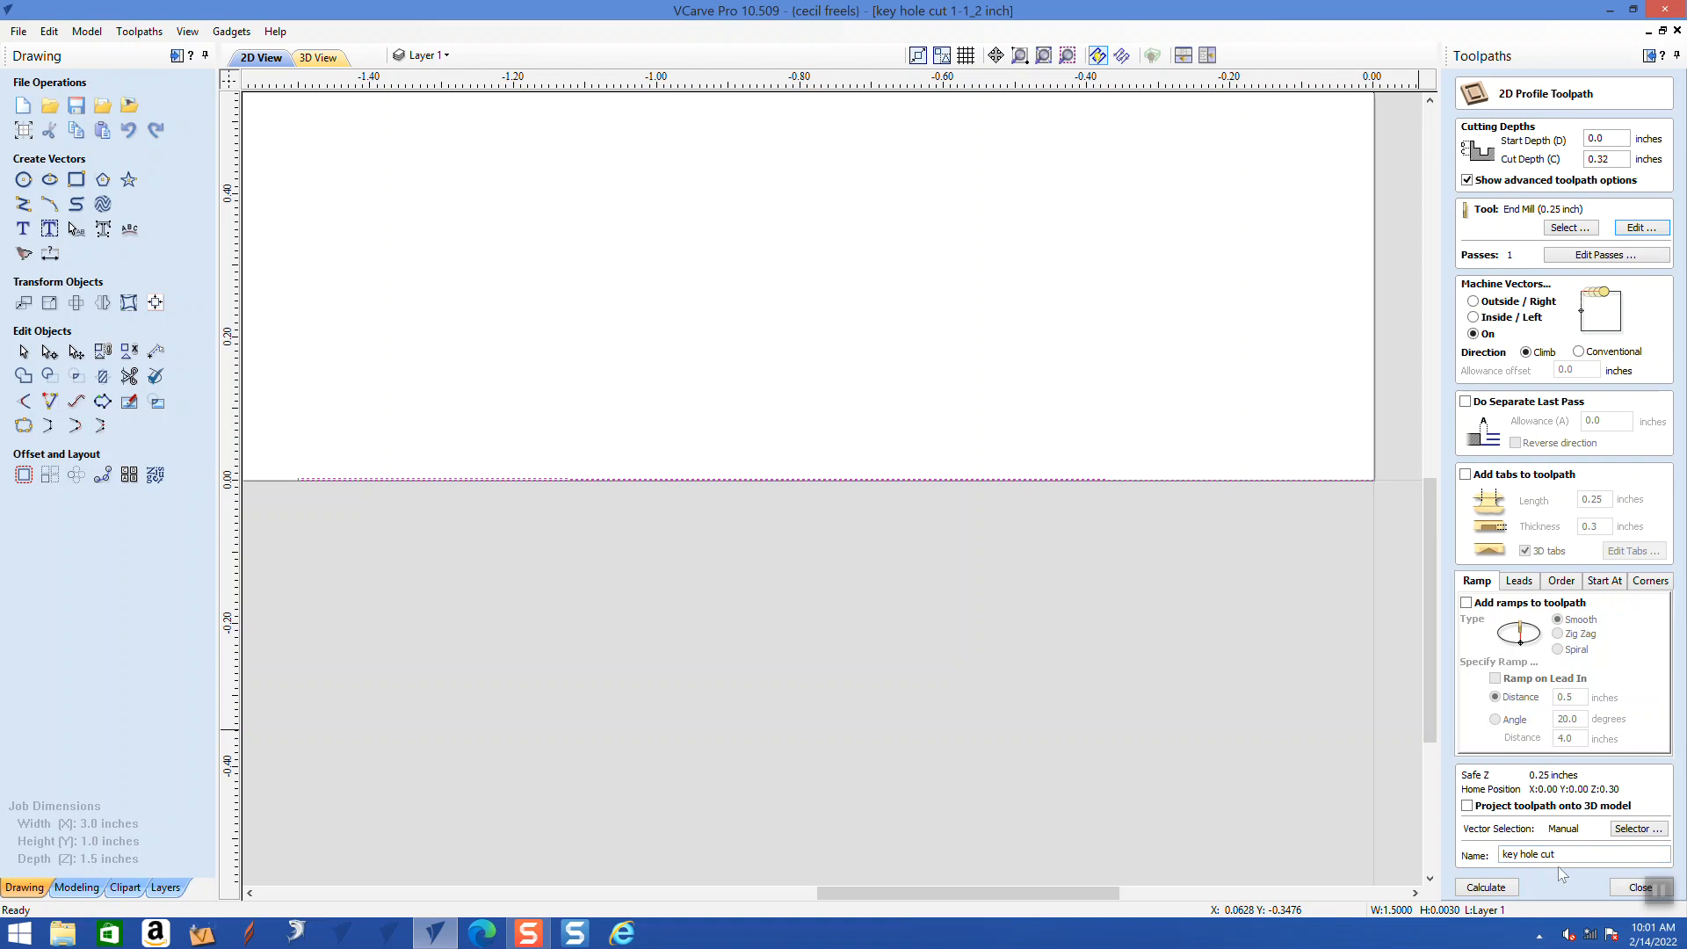
left_click(1498, 890)
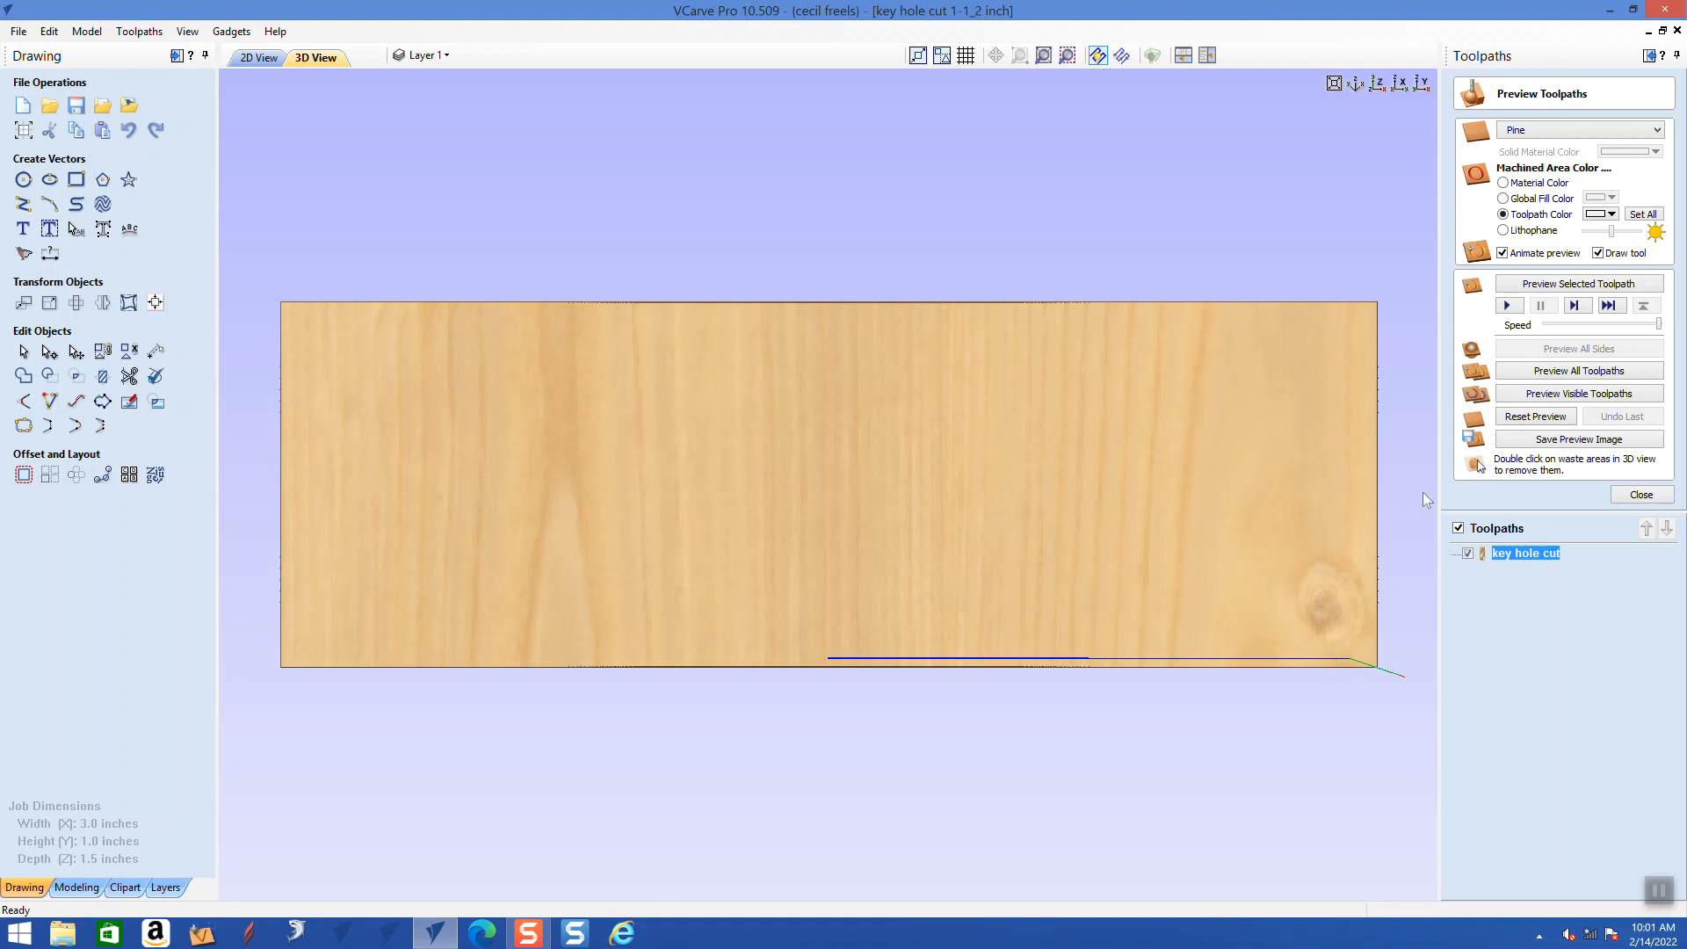
Simulate all toolpaths on the 3D pine block at the slowest animation speed and show the key hole cut toolpath again
left_click_drag(1185, 478, 1037, 396)
left_click_drag(815, 631, 416, 593)
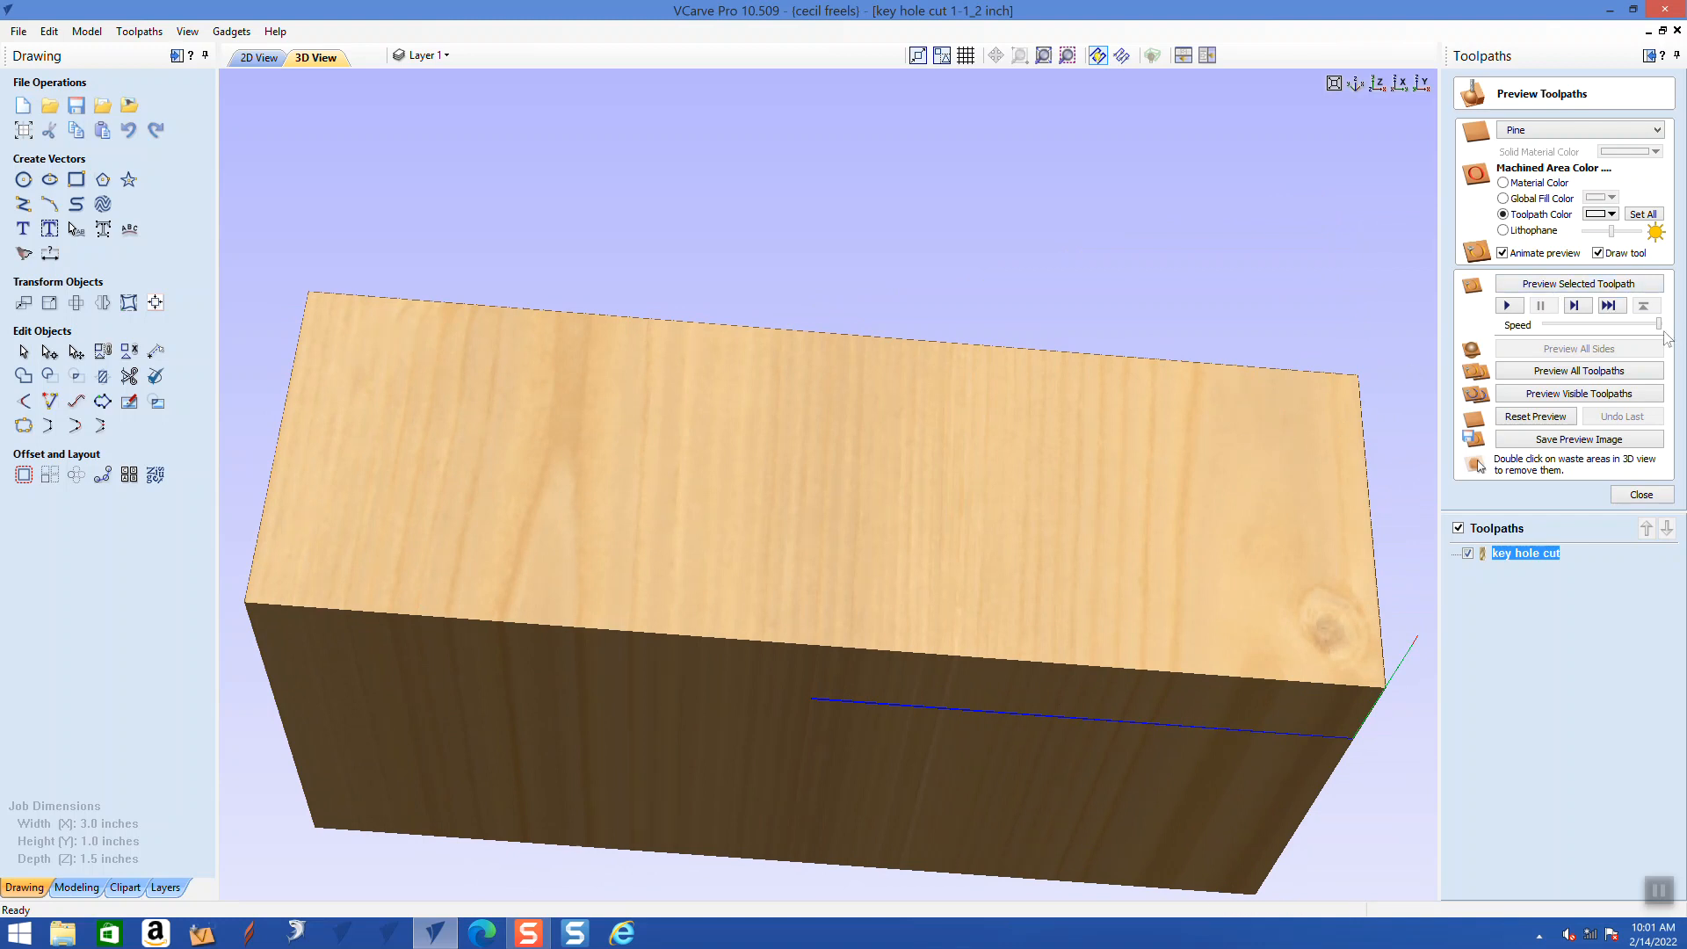
left_click_drag(1661, 325, 1544, 327)
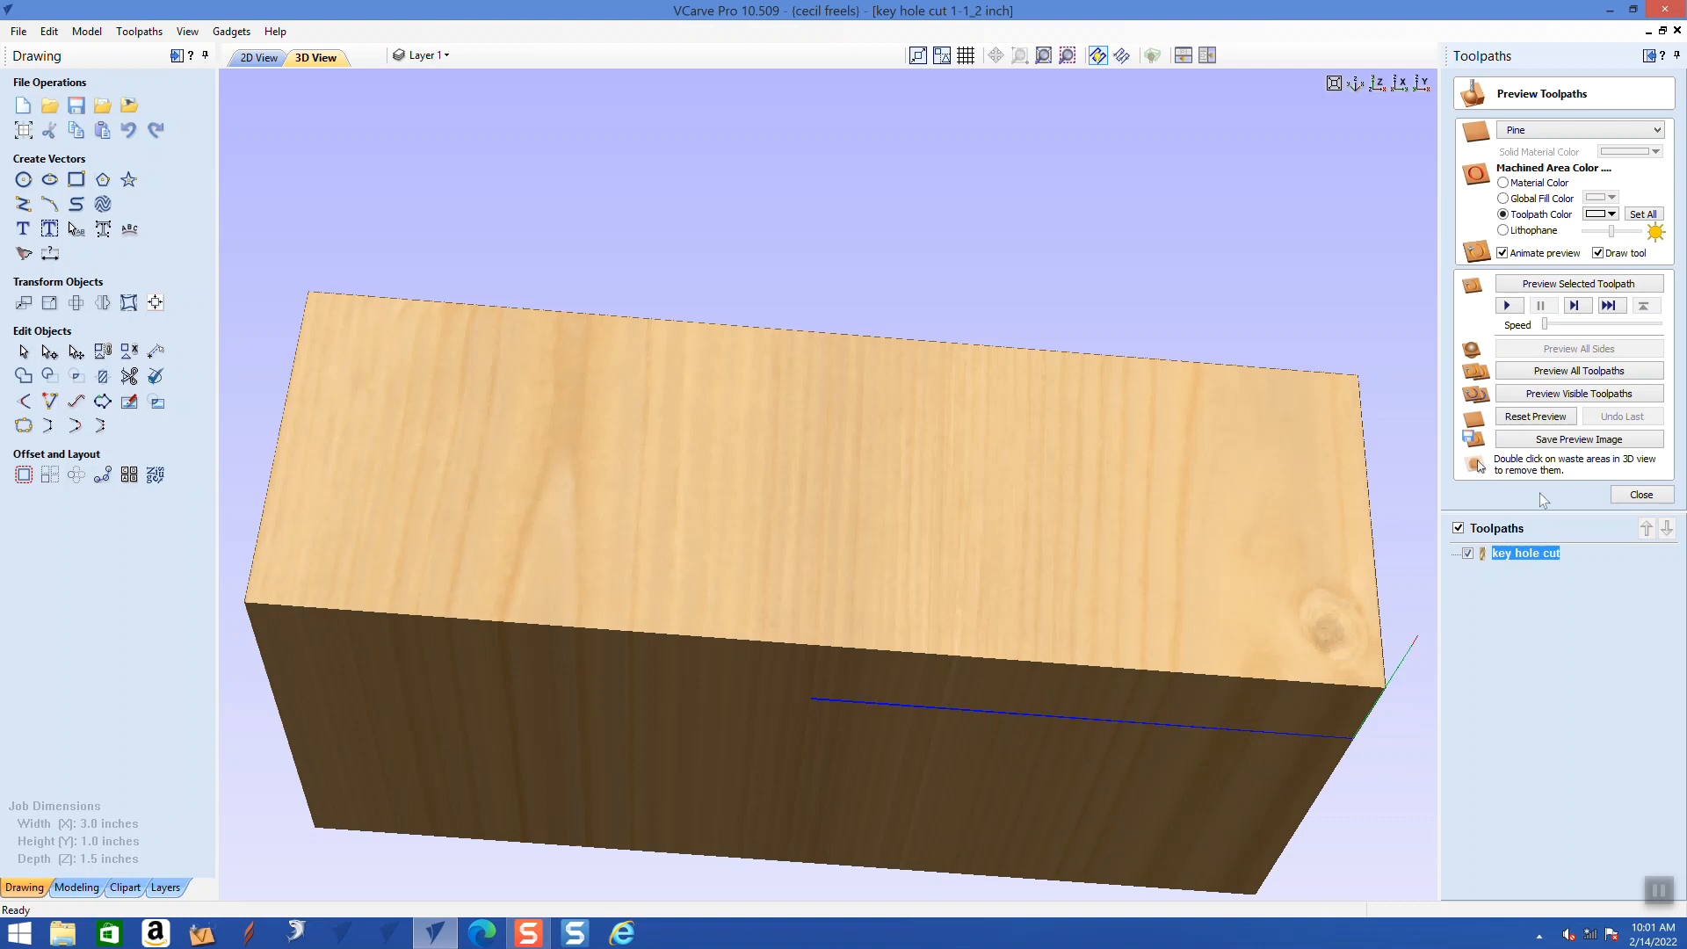
left_click(1551, 373)
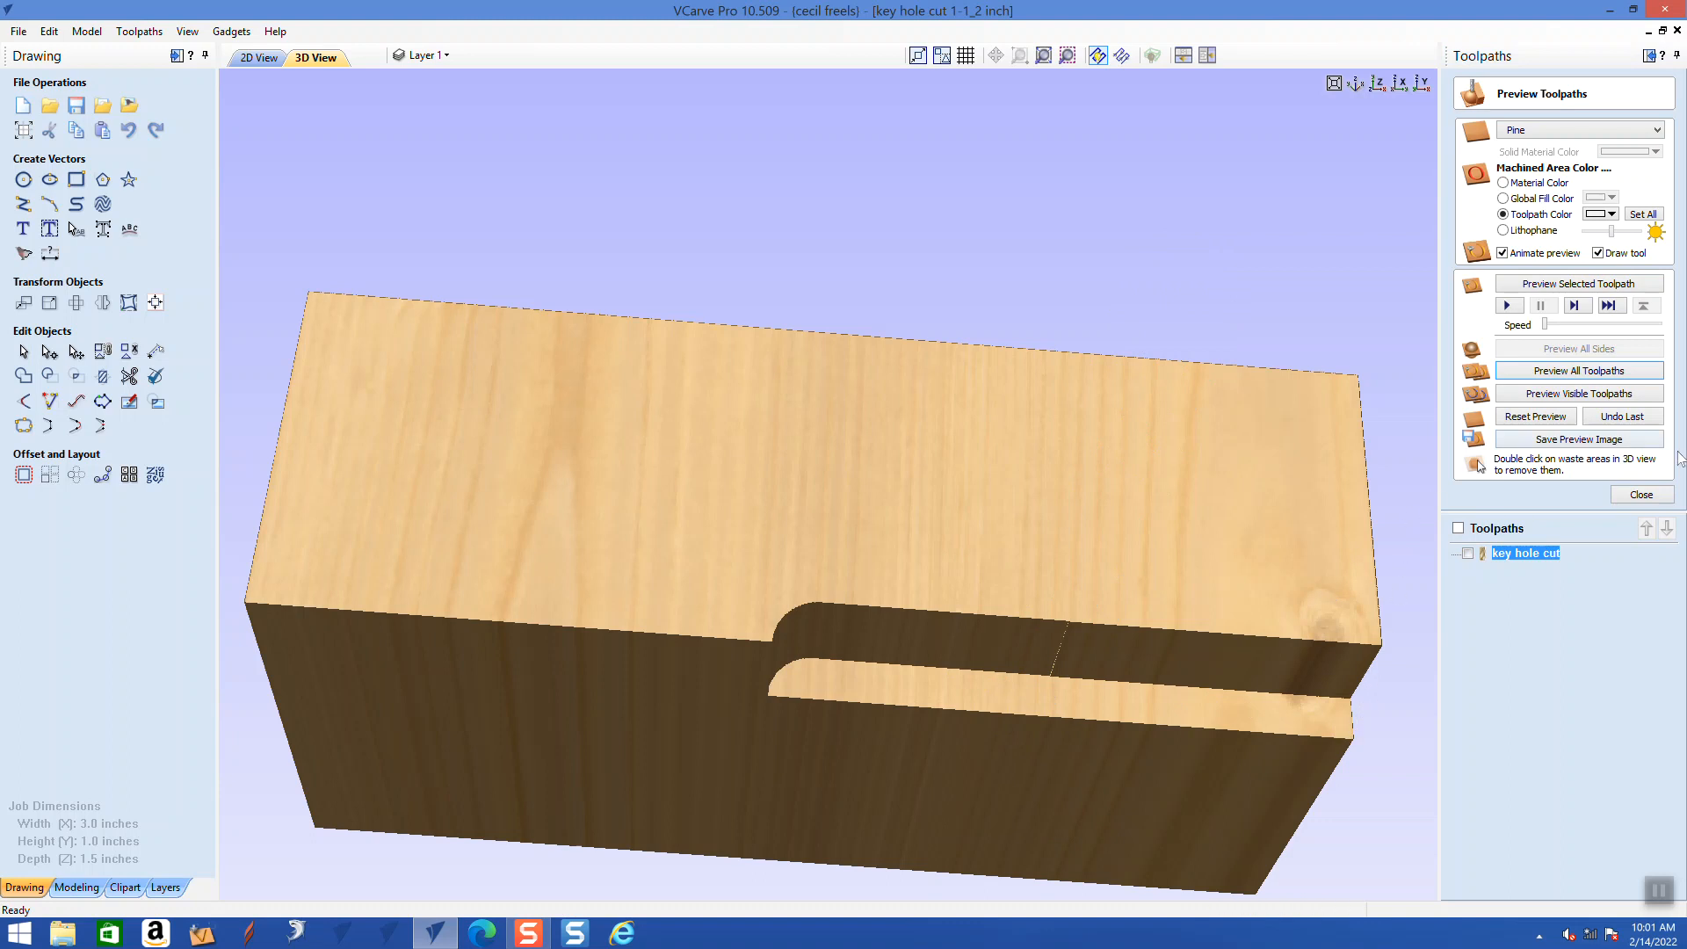
left_click(1640, 495)
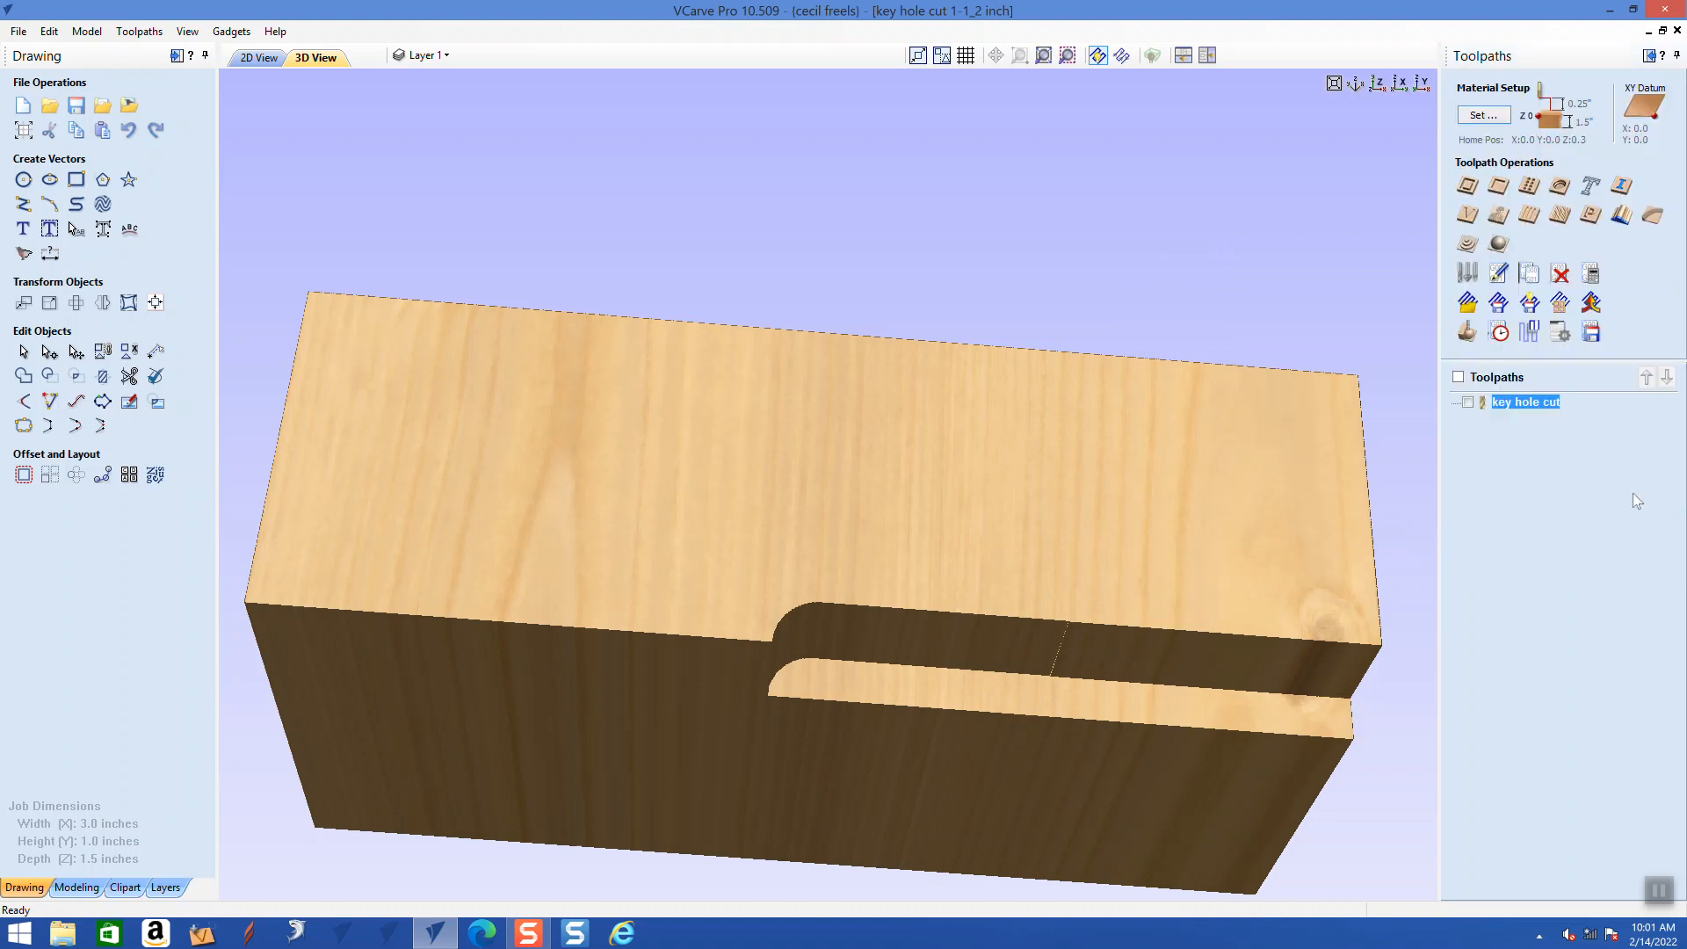
left_click(1467, 401)
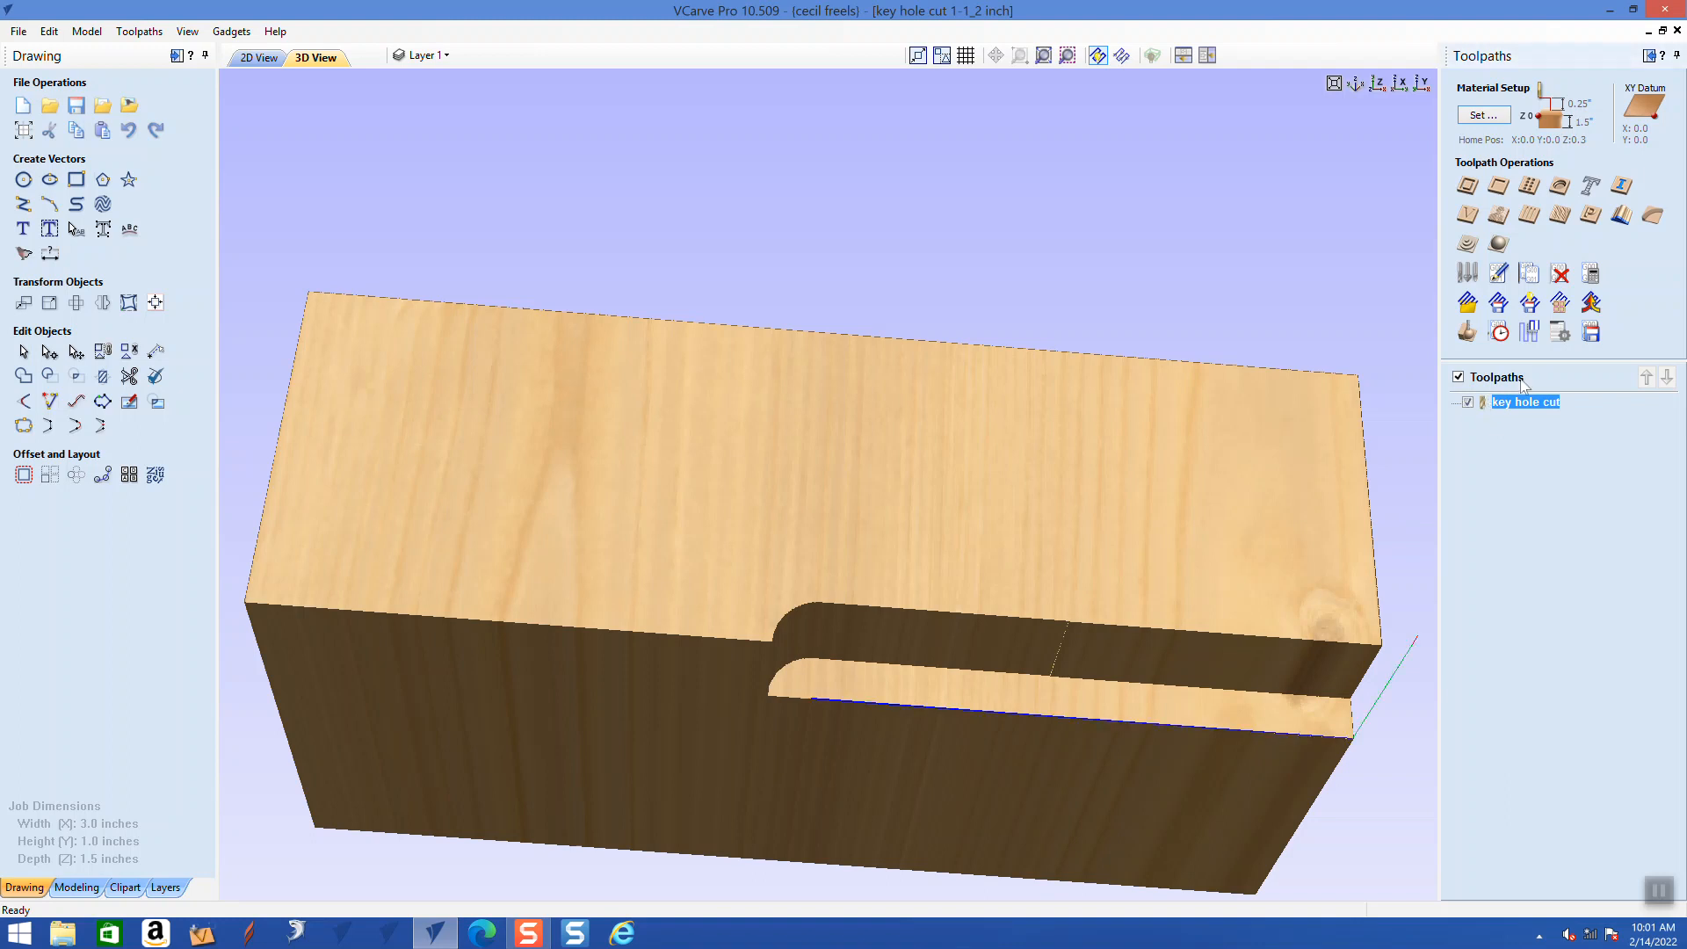
left_click(1590, 332)
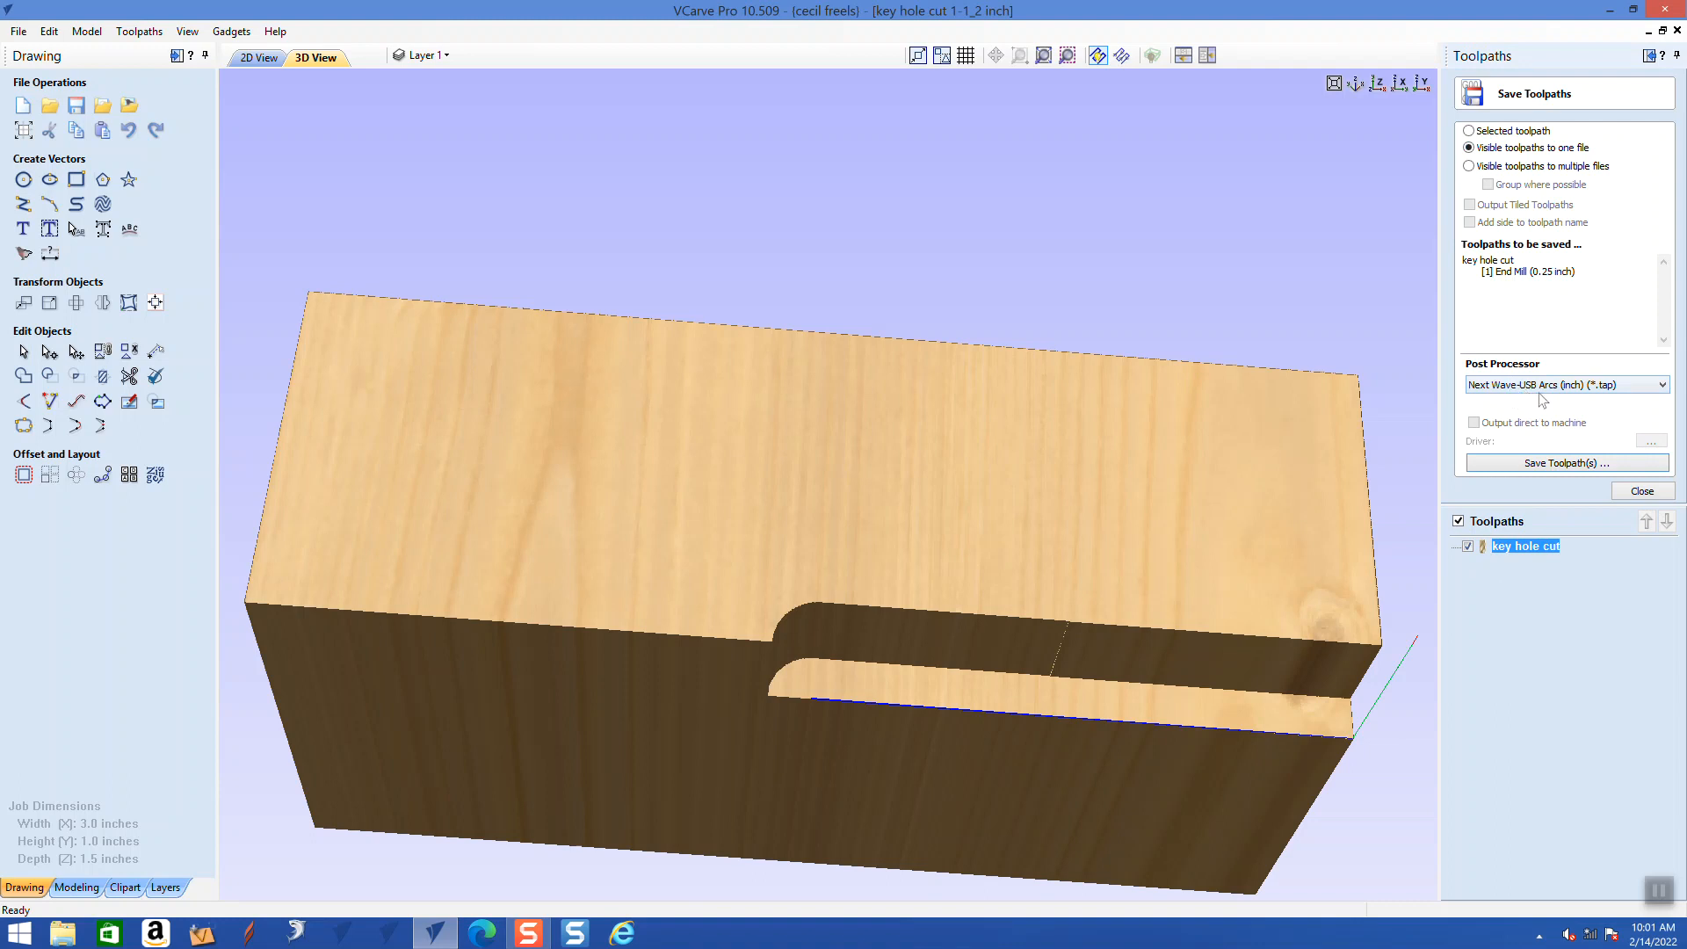
left_click(1538, 466)
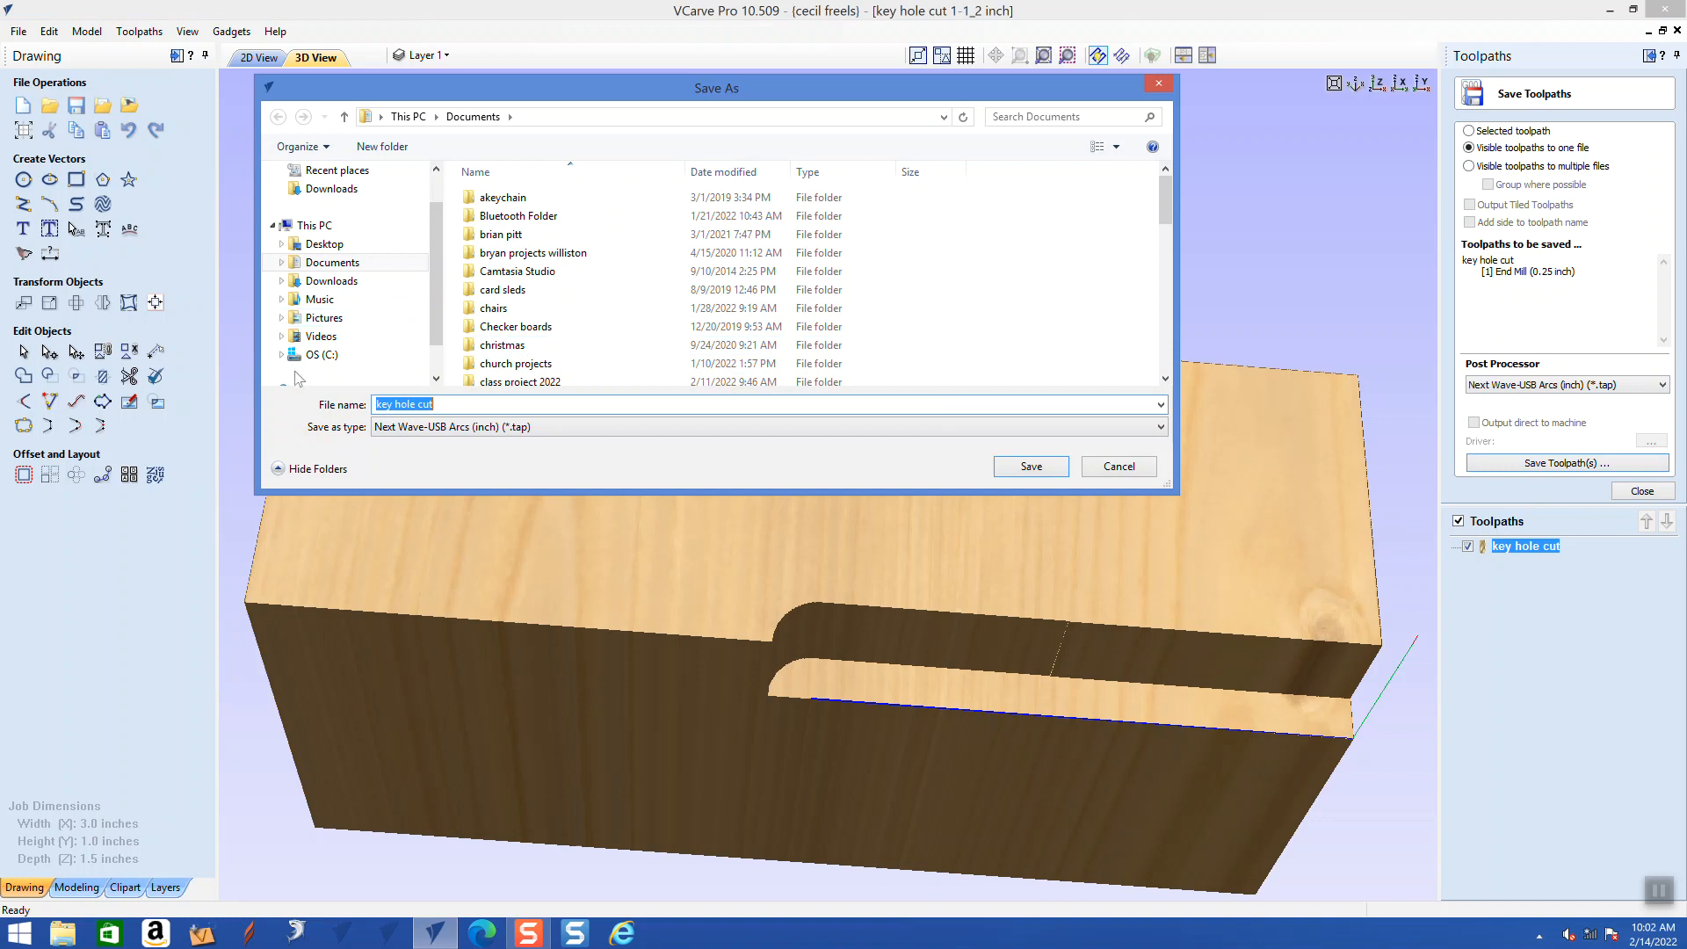
left_click(463, 407)
left_click(1142, 469)
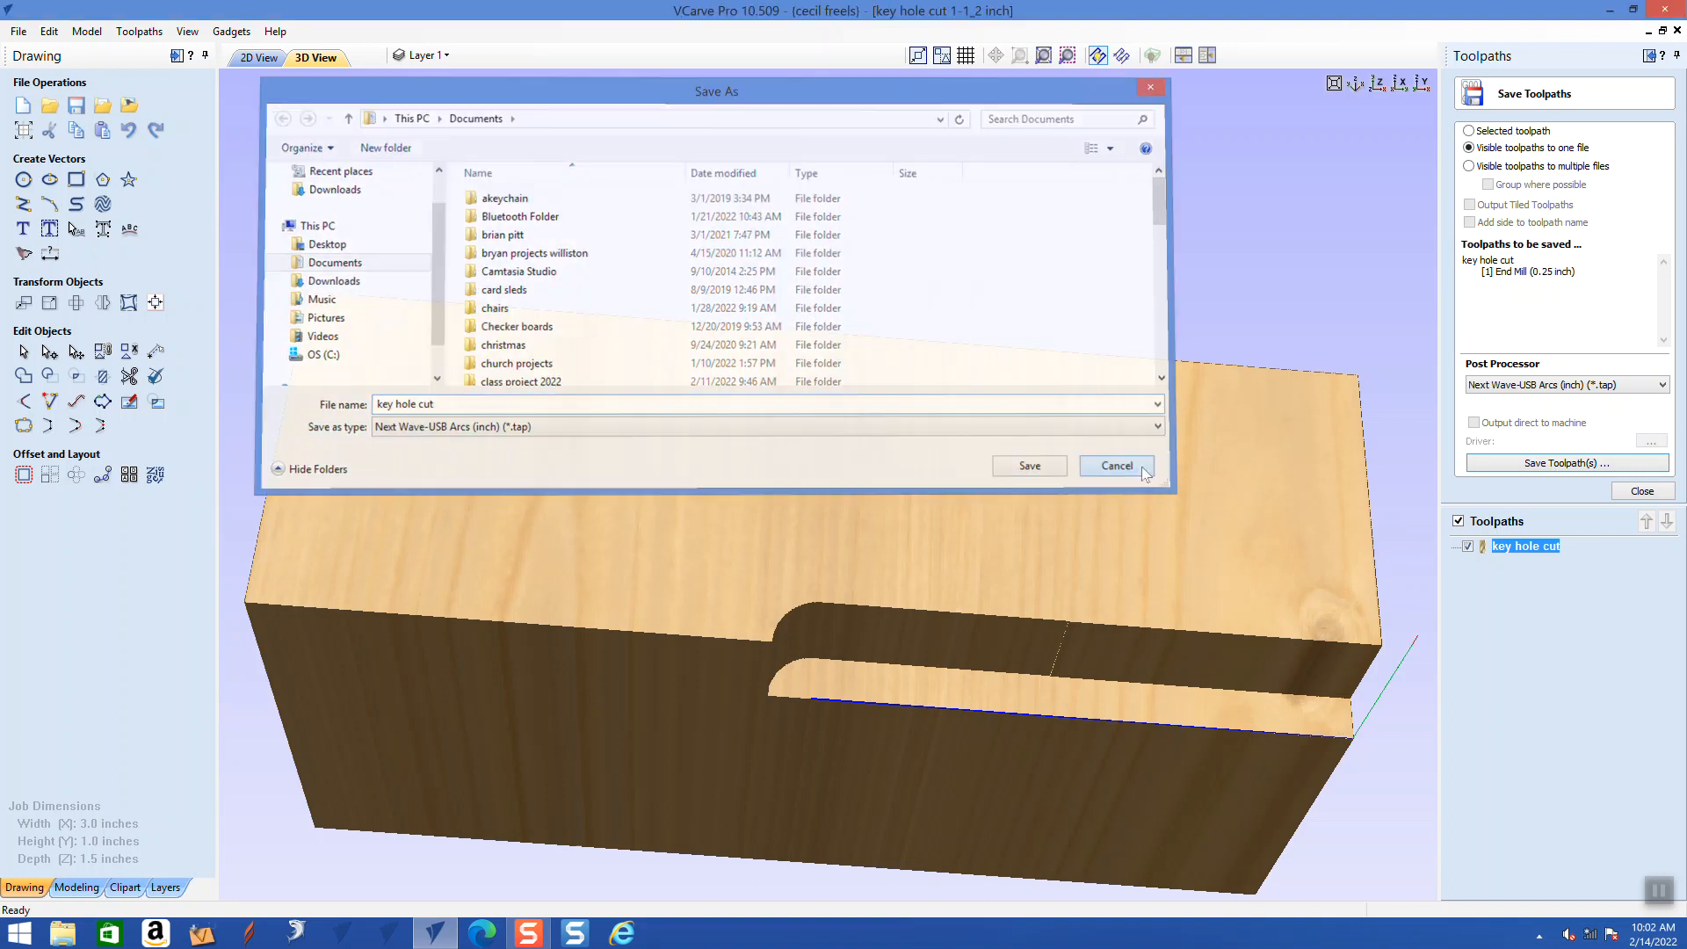
left_click(1642, 493)
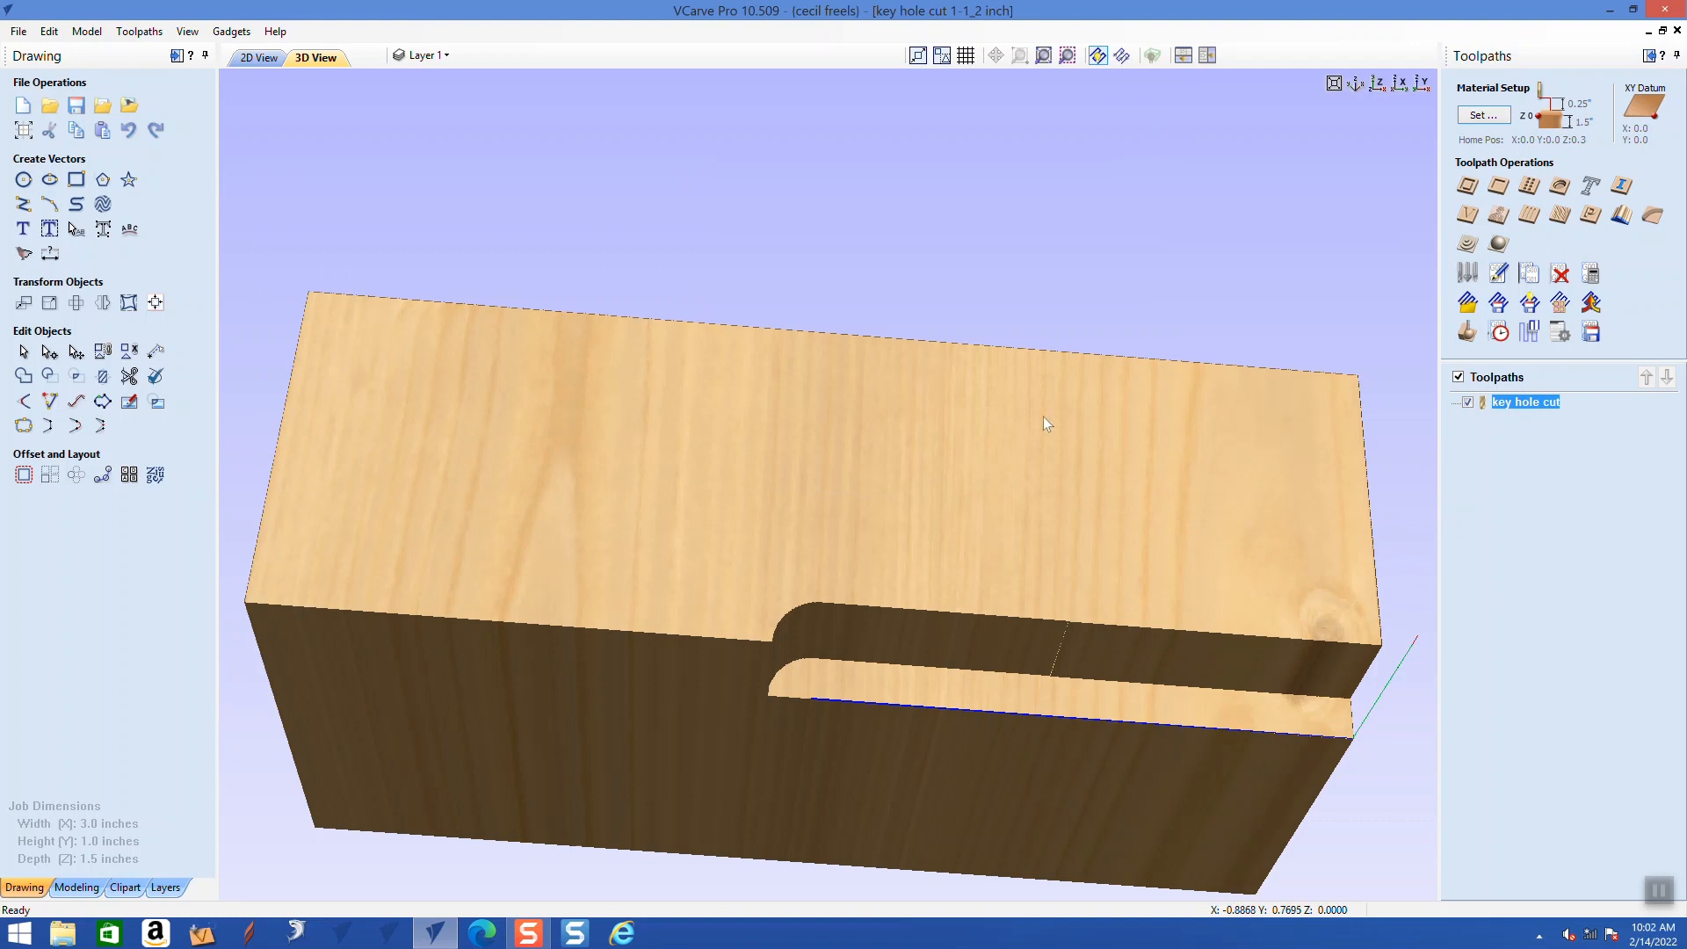
Inspect the simulated keyhole slot in the wooden block from several angles and distances
left_click_drag(689, 467, 678, 262)
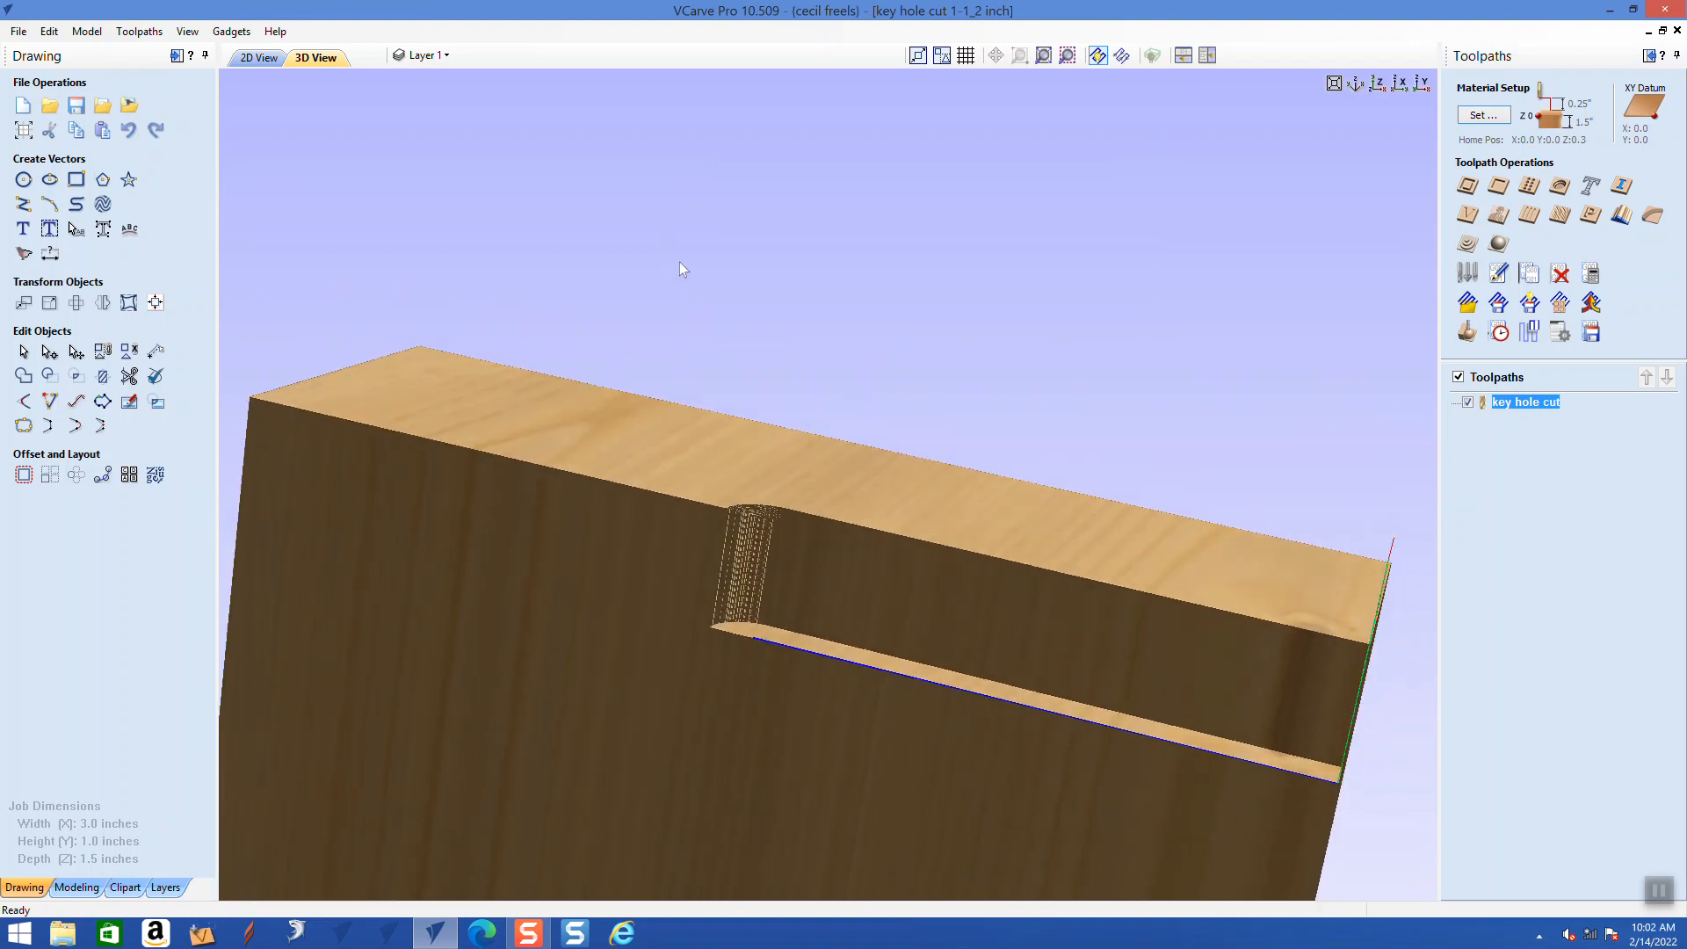
left_click_drag(705, 541, 436, 565)
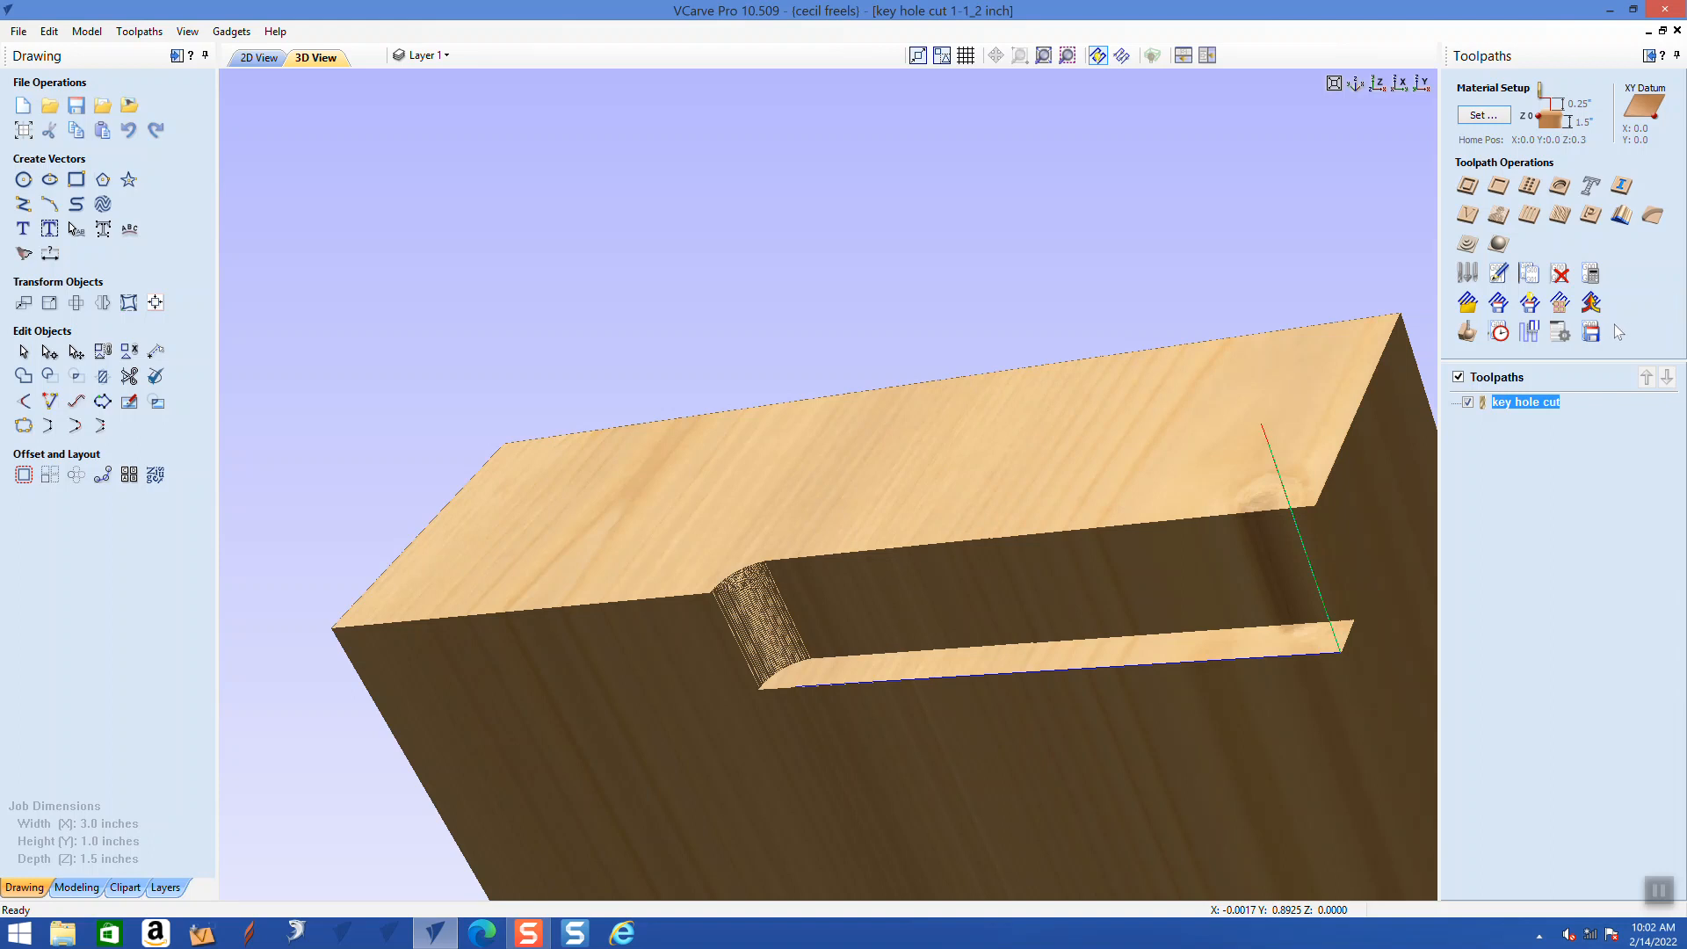
left_click_drag(1281, 387, 1391, 408)
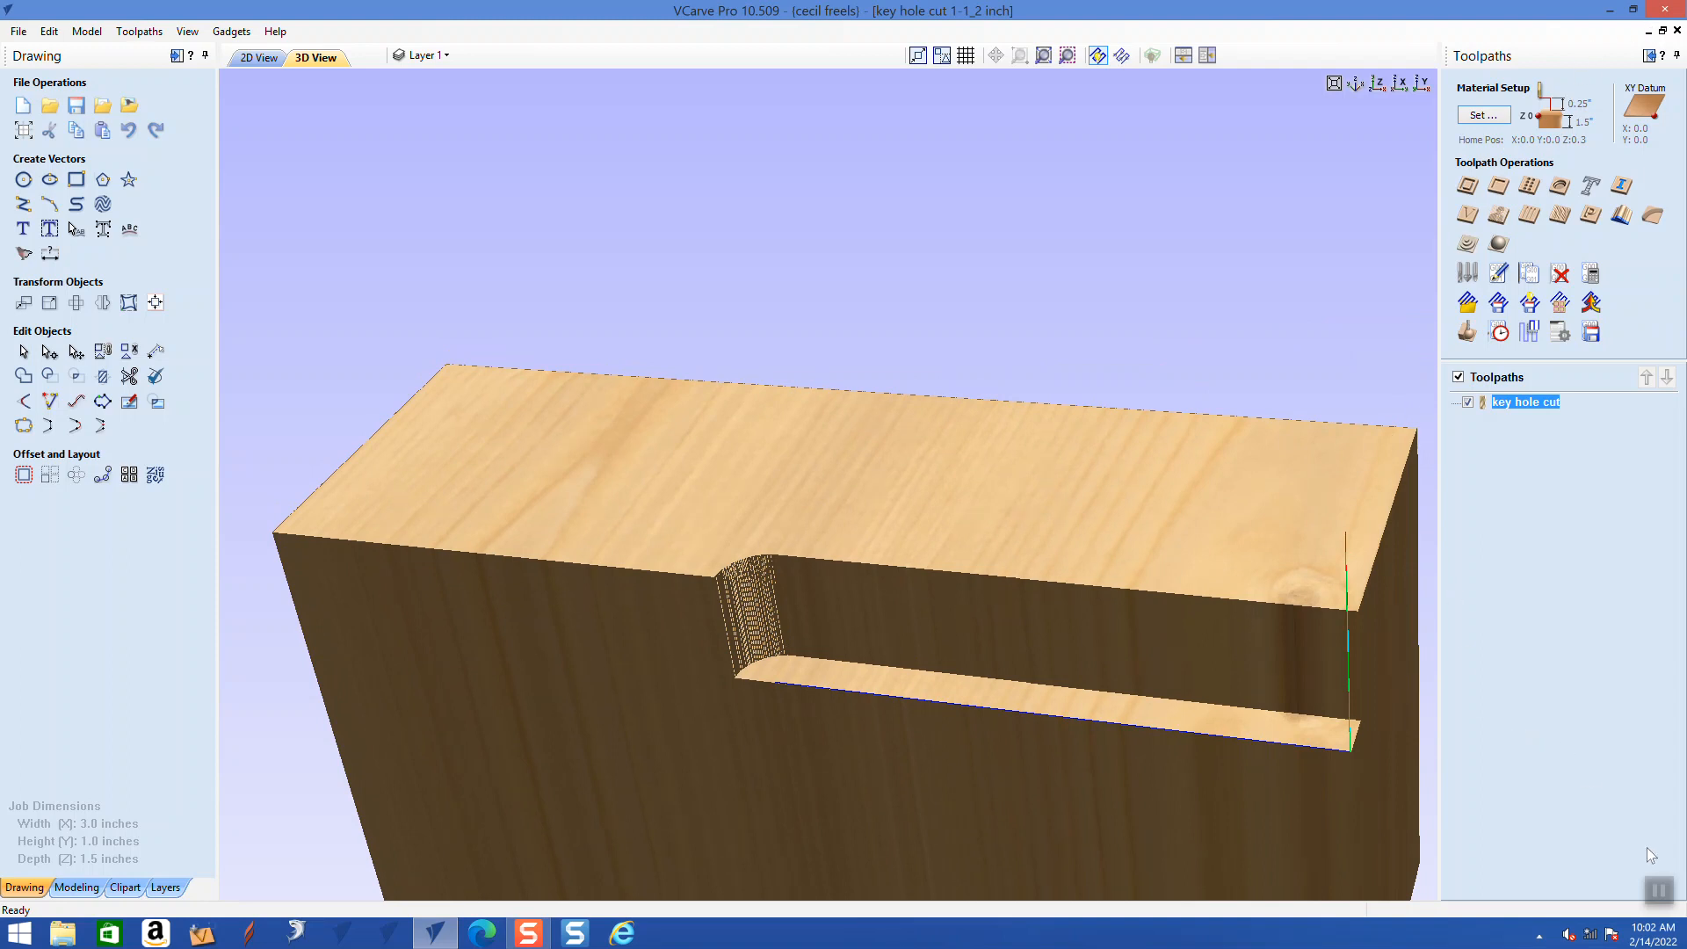
scroll(1352, 749, "down", 3)
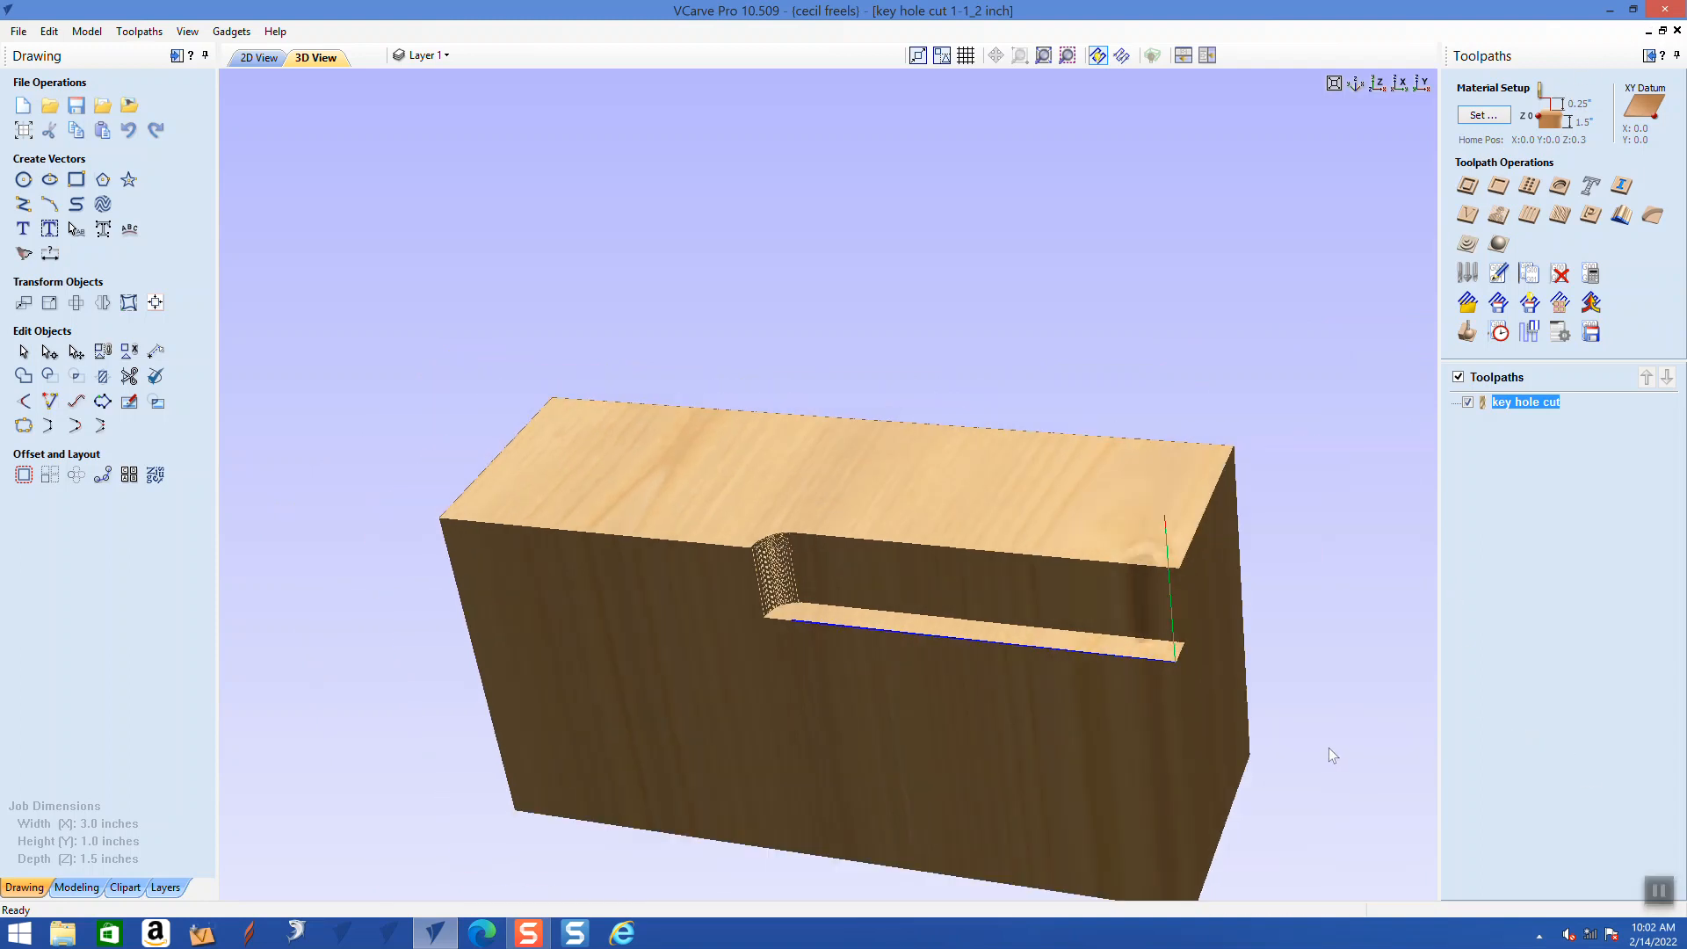
scroll(1271, 631, "down", 3)
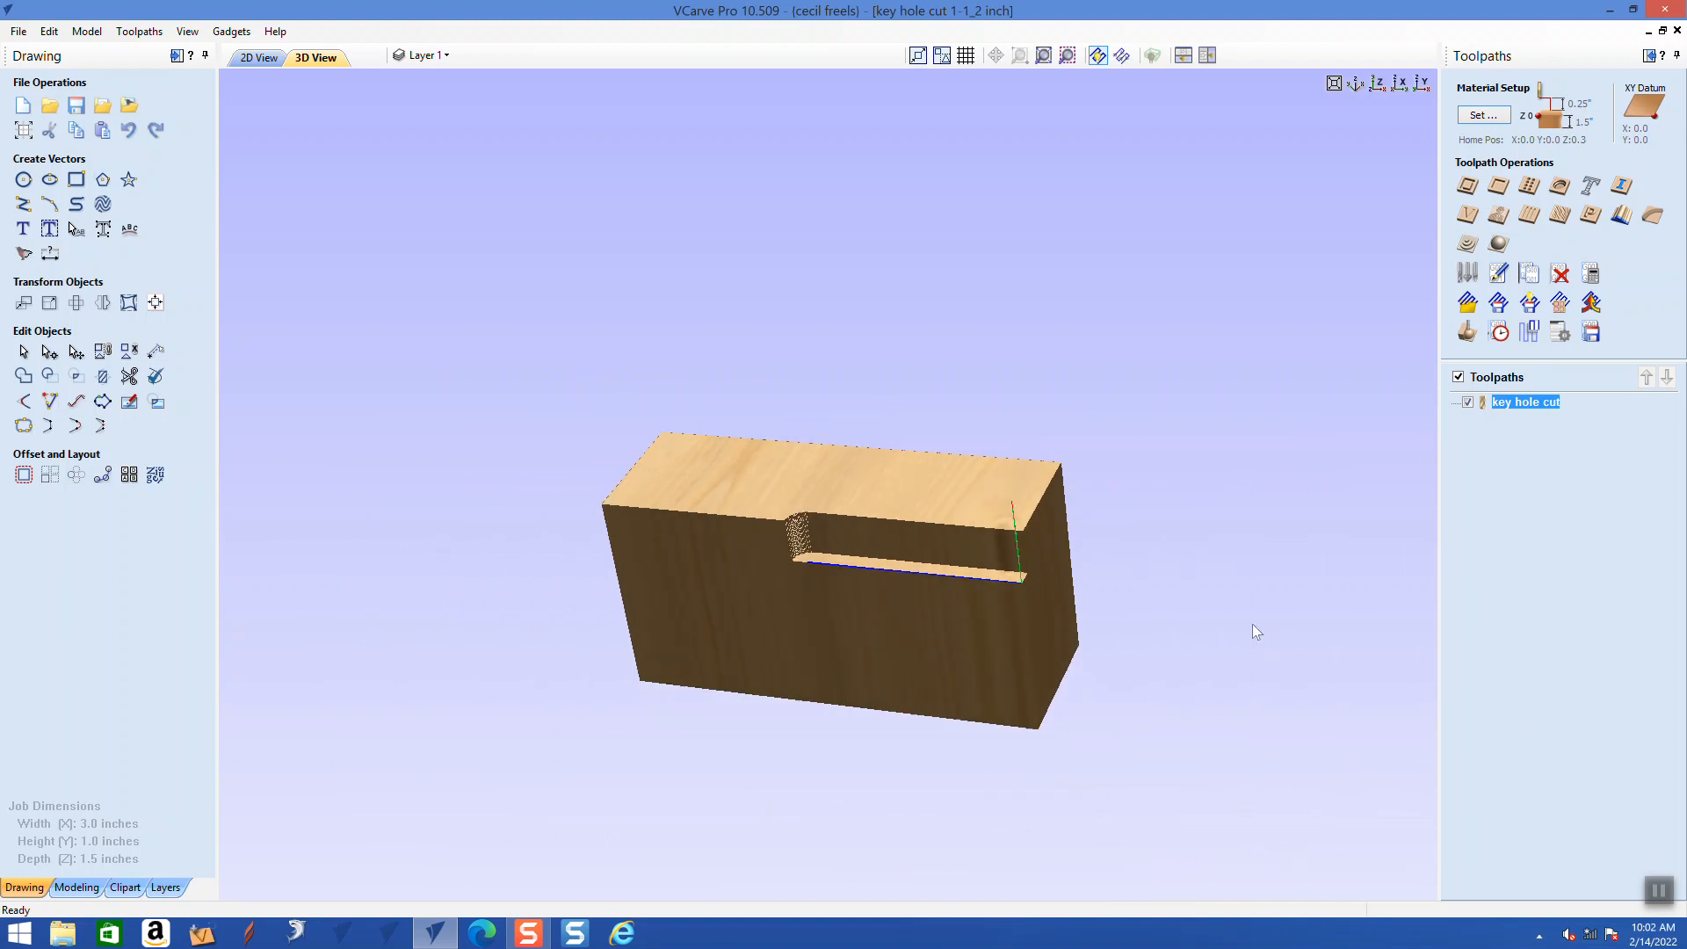
scroll(1252, 626, "down", 3)
scroll(1298, 594, "down", 1)
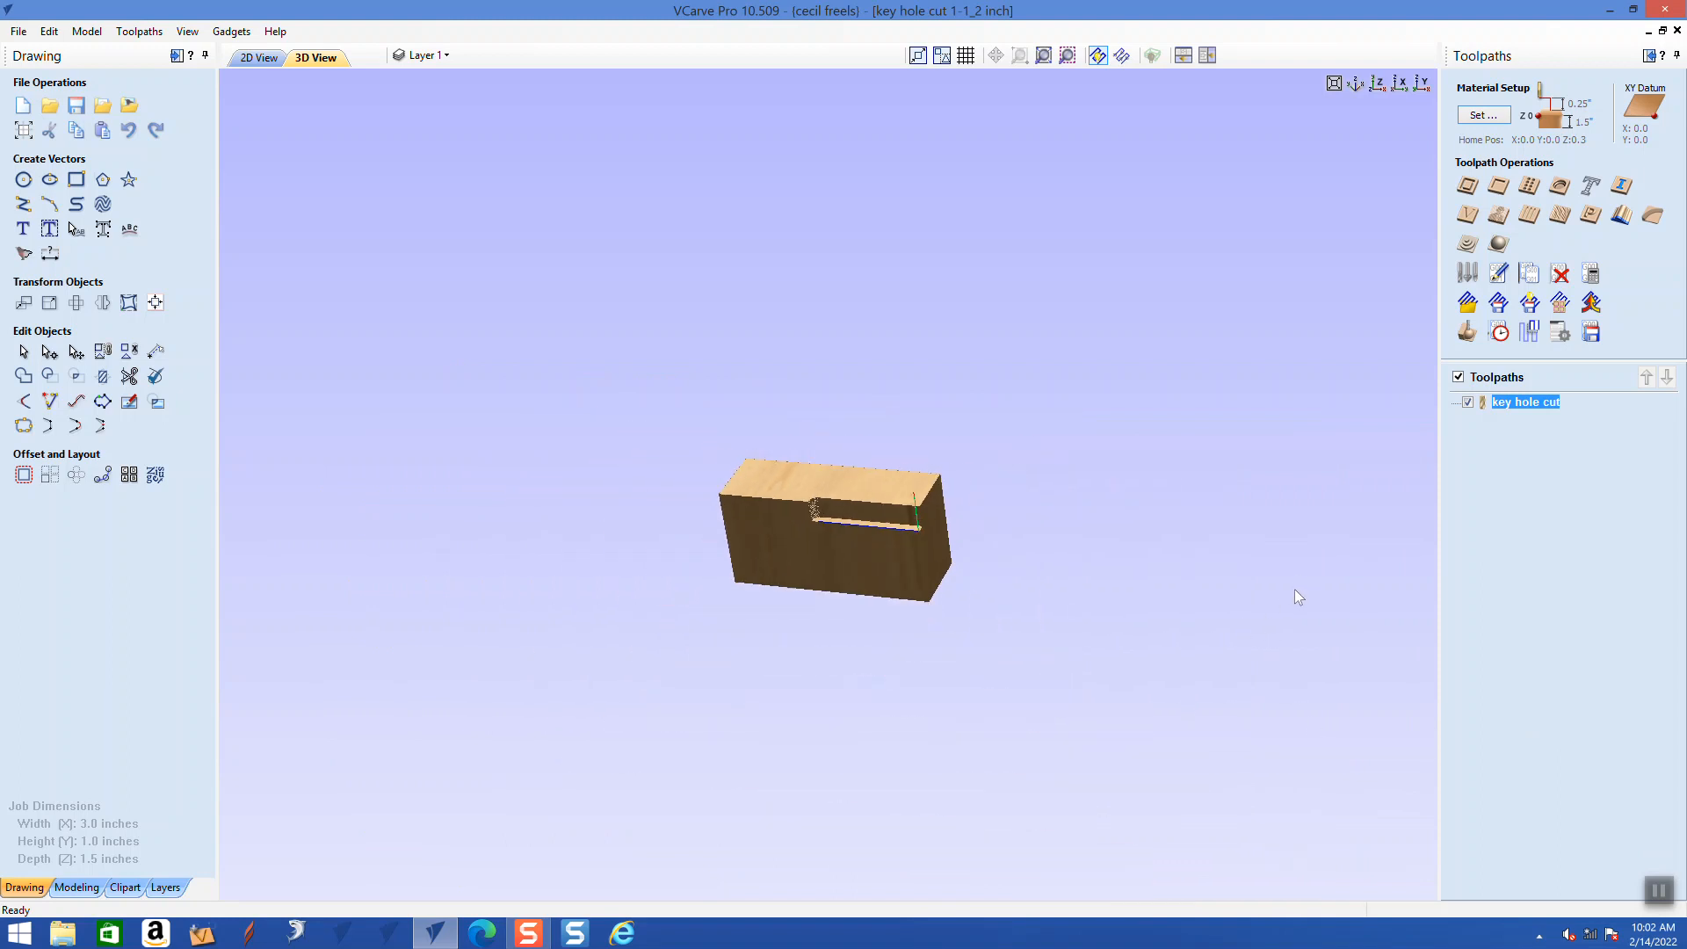
scroll(1285, 587, "down", 2)
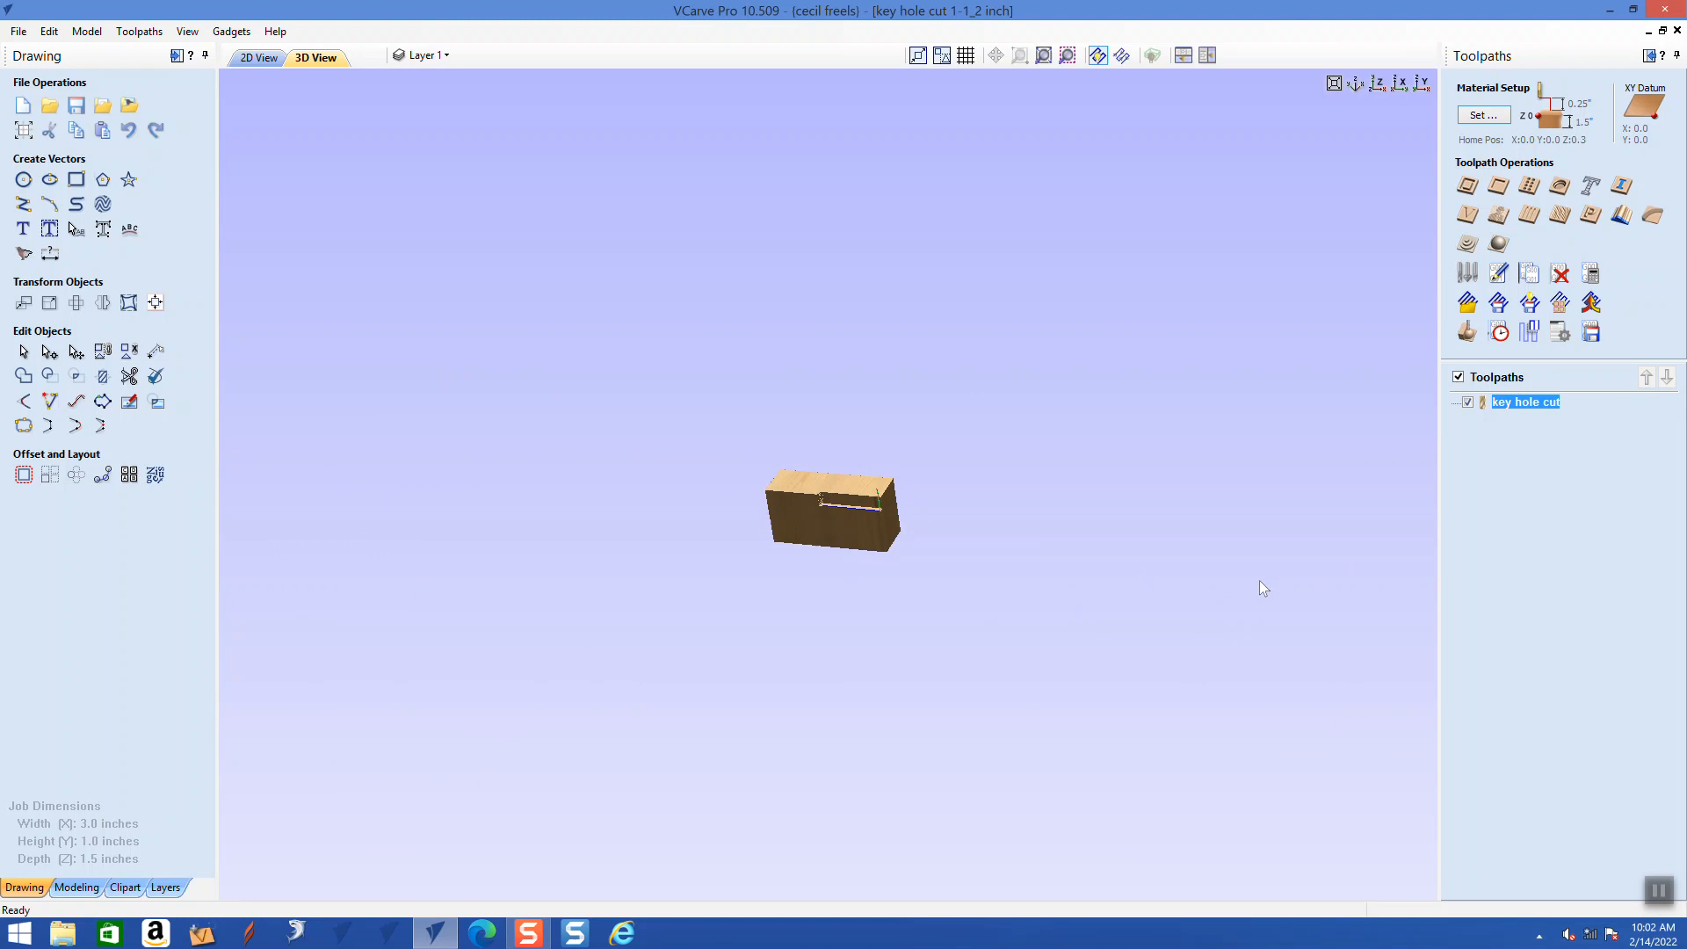
scroll(1281, 591, "down", 1)
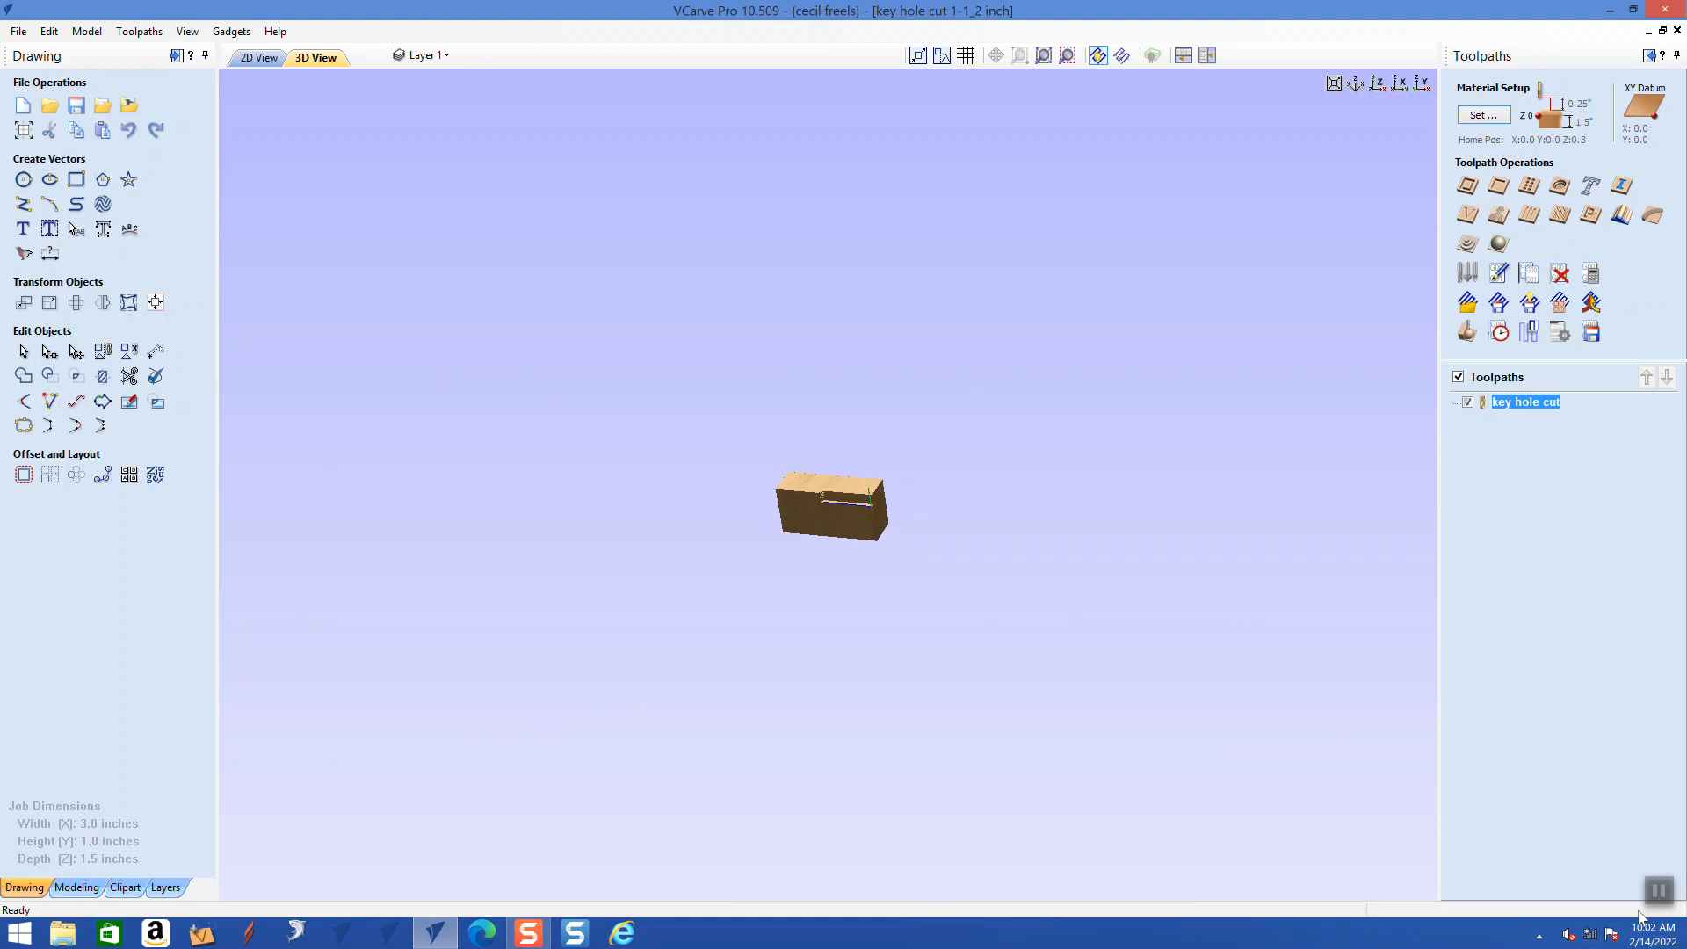